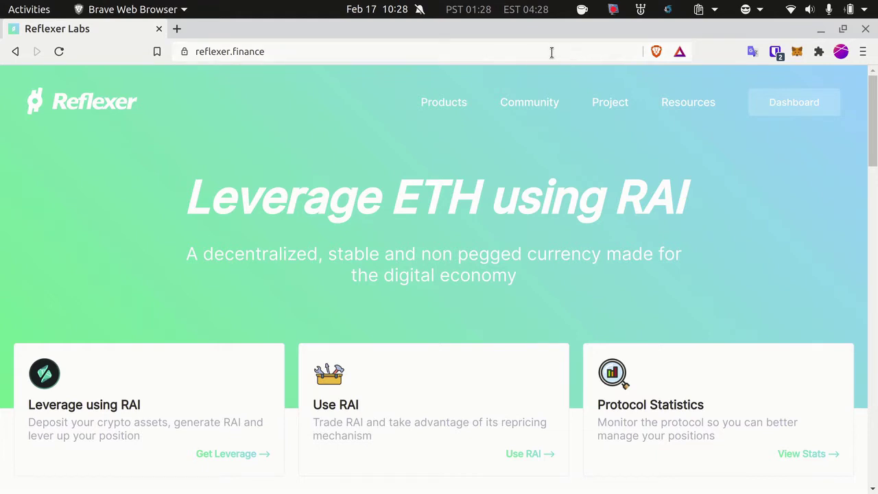
Step: On reflexer.finance, show the Resources menu with its About, FAQ, Documentation and Whitepaper links
click(264, 51)
click(270, 50)
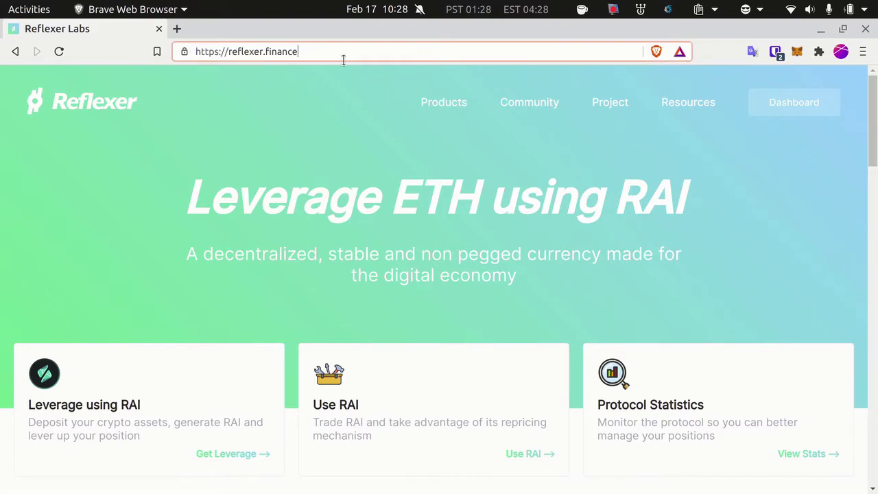
mouse_move(774, 130)
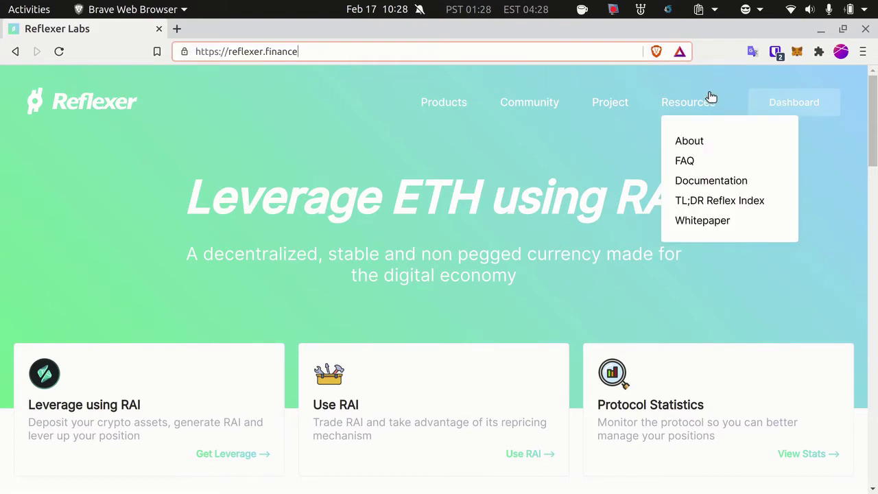
Step: Open the Reflexer FAQ and scroll through its answers, back up to 'What is Reflexer?'
click(689, 163)
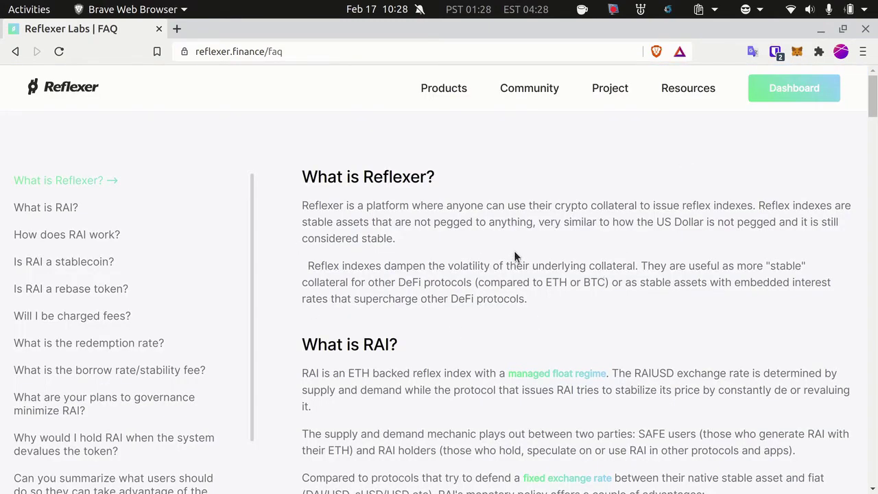
scroll(514, 250, down, 4)
scroll(515, 252, up, 4)
scroll(503, 254, down, 3)
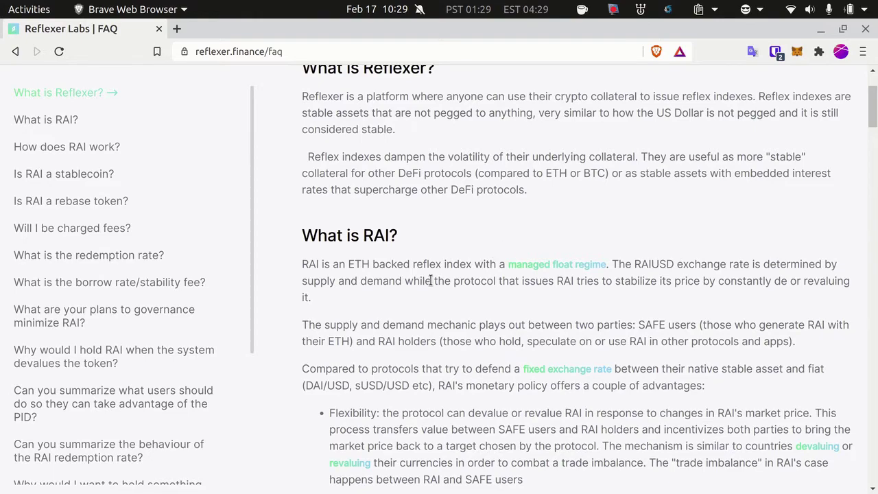
scroll(429, 285, down, 10)
scroll(431, 280, down, 2)
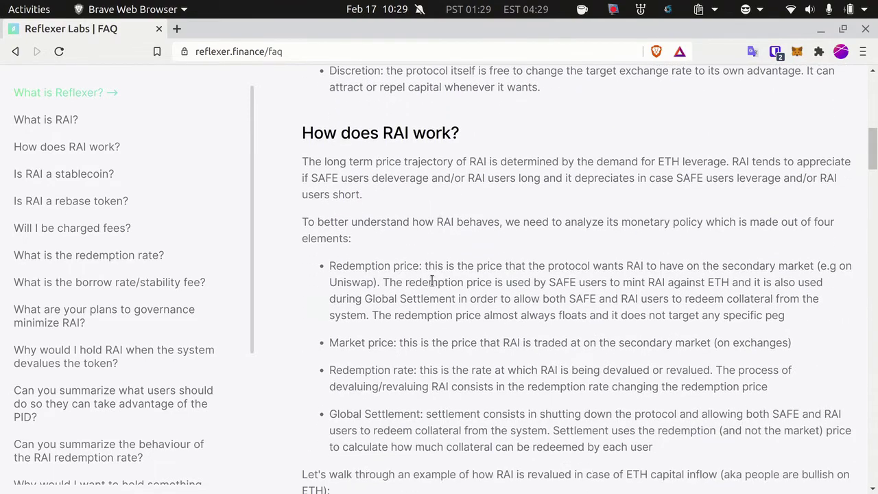
scroll(432, 278, down, 4)
scroll(427, 273, up, 13)
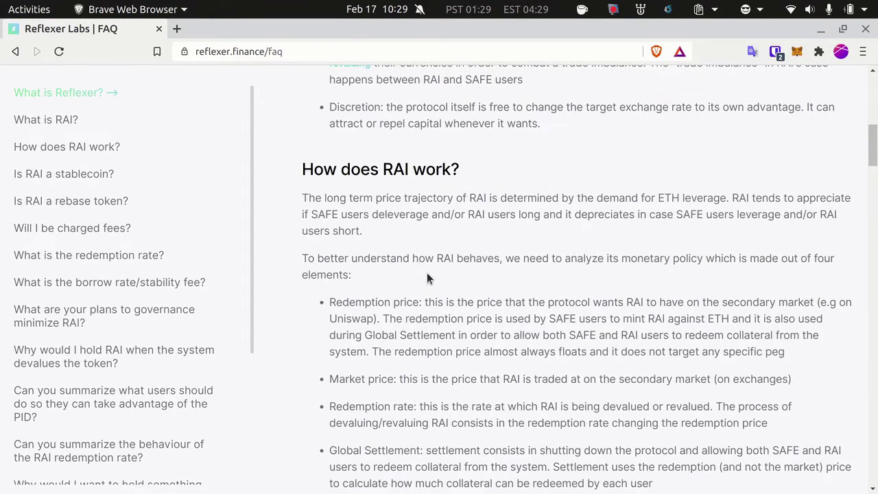
scroll(413, 271, up, 5)
click(342, 52)
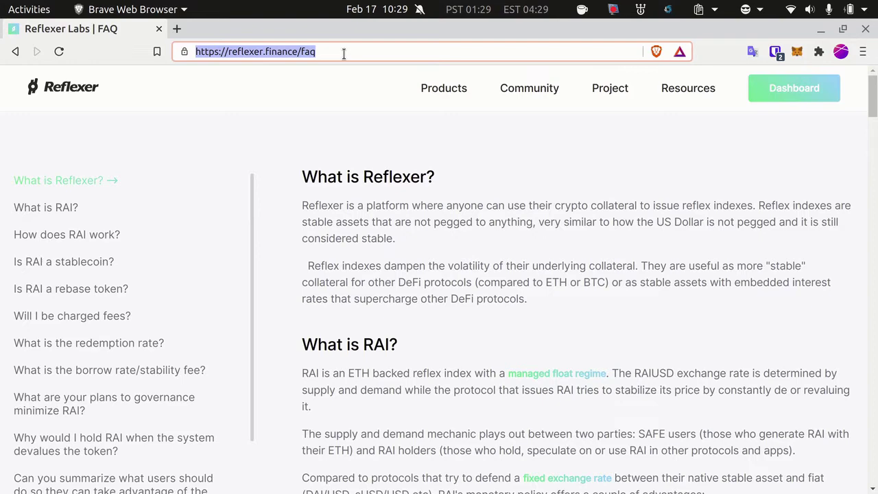
Step: Load app-kovan.reflexer.finance, the Kovan Reflexer app with the wallet connected
text(app)
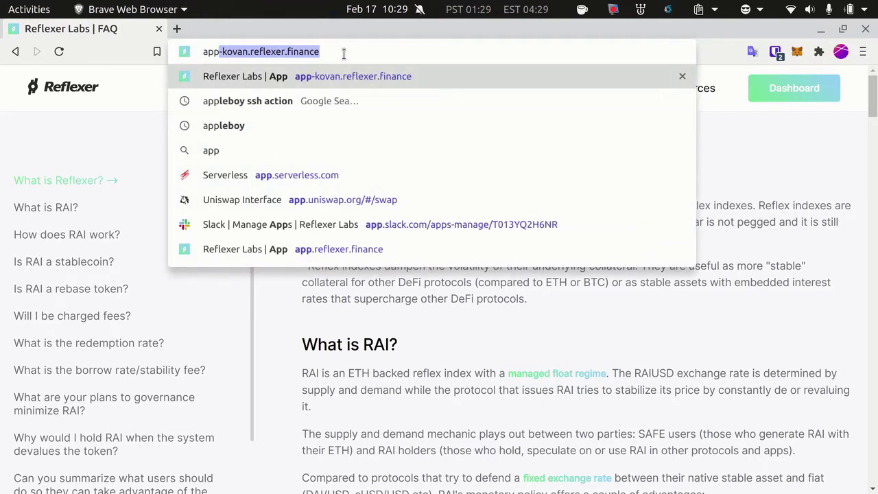
text(.refle)
key(Right)
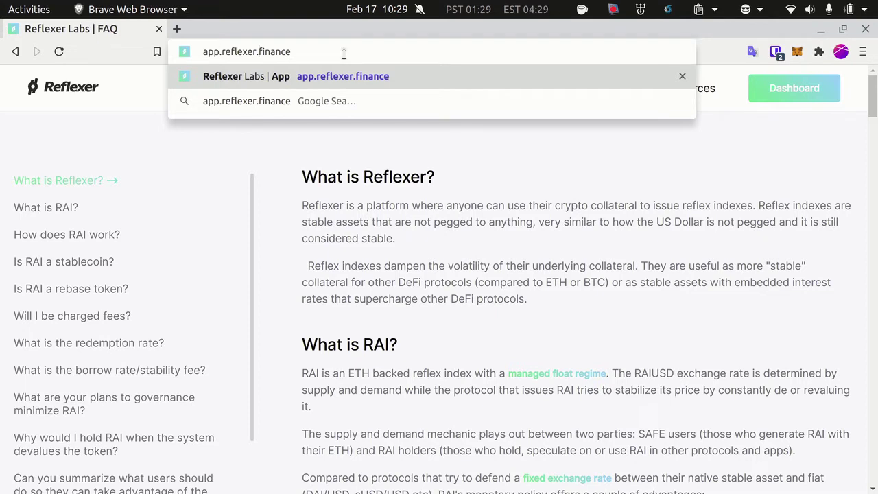
key(ctrl+Left)
key(ctrl+Left)
key(Left)
text(-kovan)
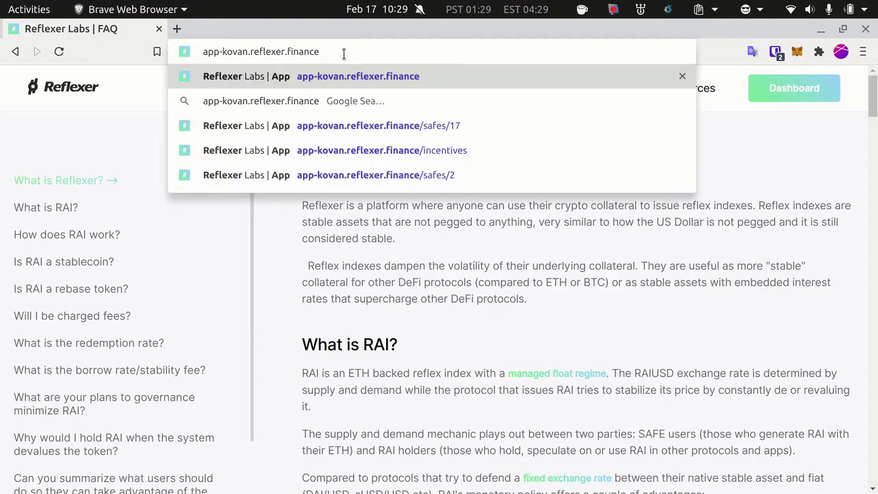
key(BackSpace)
key(BackSpace)
key(BackSpace)
key(BackSpace)
key(BackSpace)
key(BackSpace)
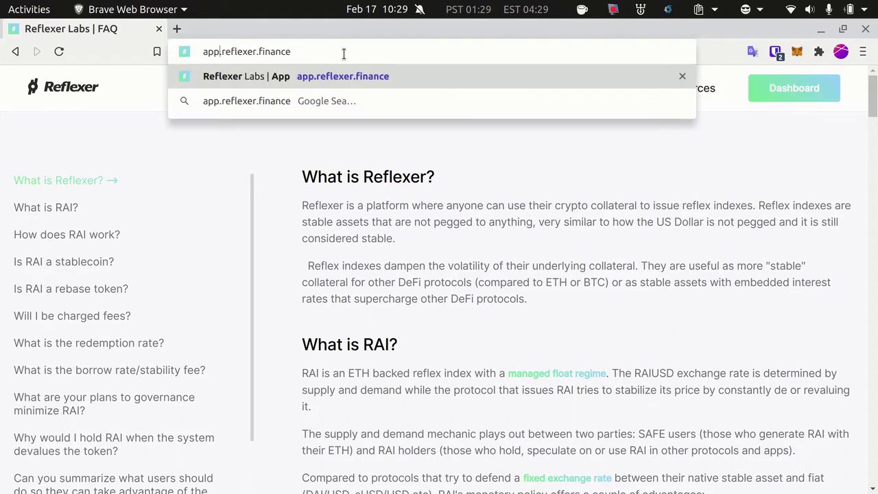
text(-kovan)
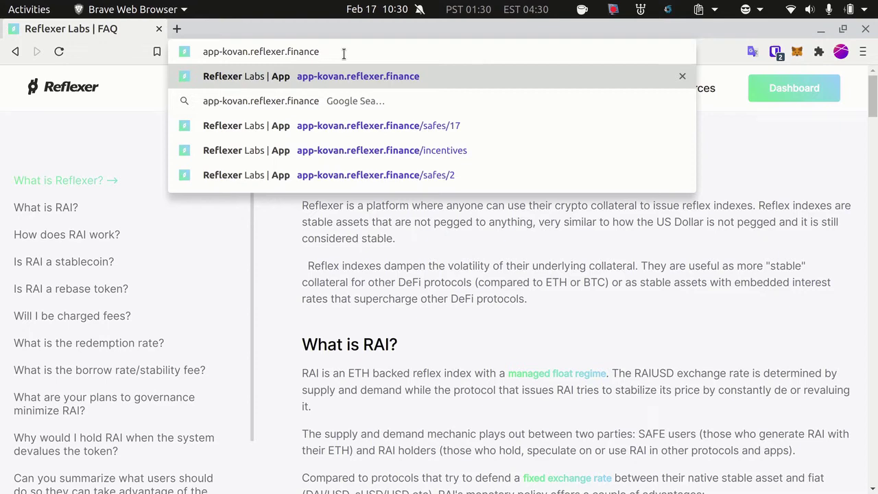
key(Return)
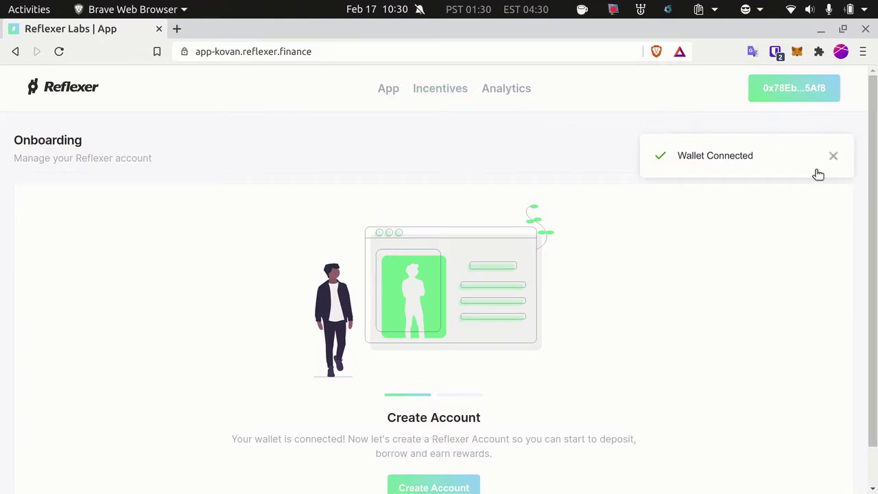
scroll(564, 137, down, 2)
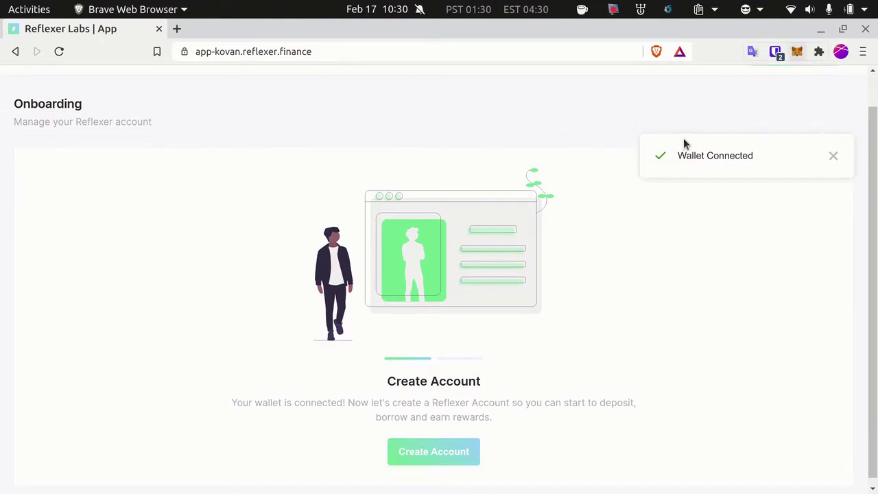
scroll(392, 199, up, 1)
scroll(394, 197, down, 1)
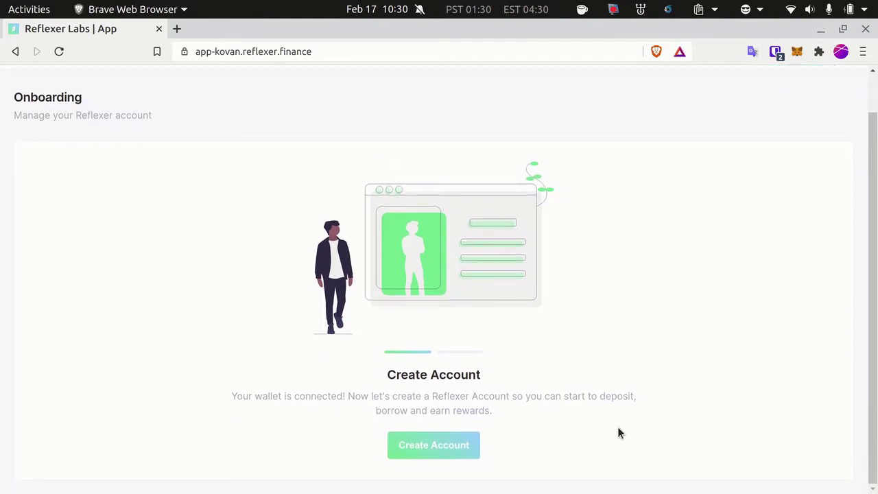
scroll(562, 349, up, 1)
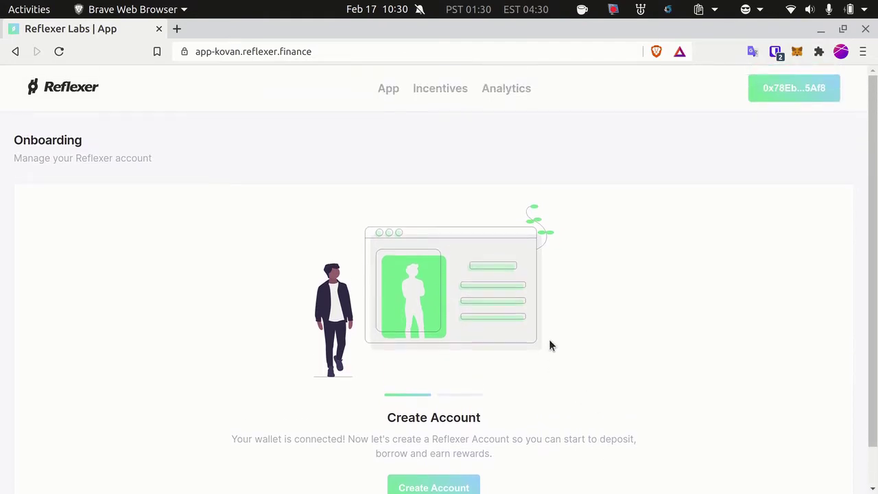
scroll(552, 343, down, 1)
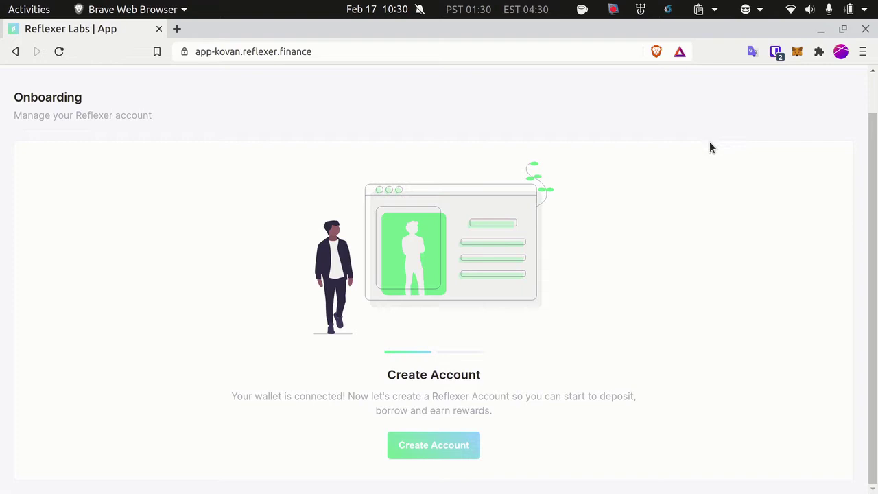
Step: Check the 5 ETH wallet balance, then create the Reflexer account and confirm it in MetaMask
click(798, 62)
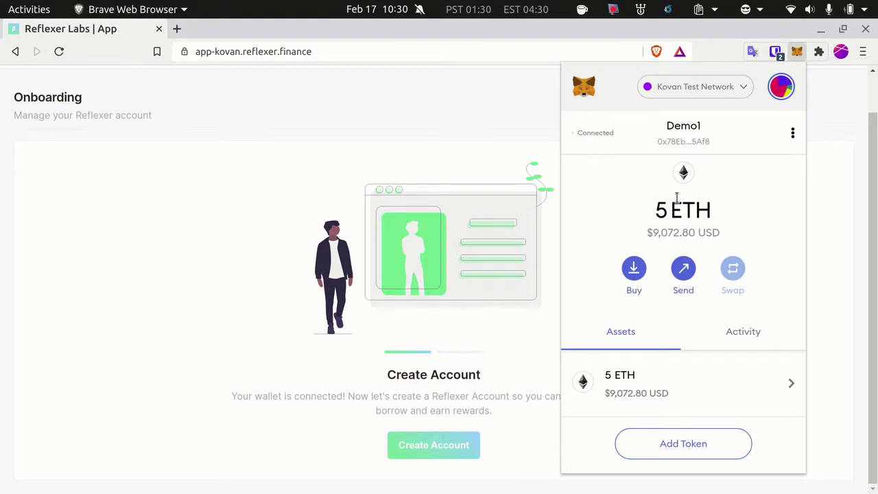
click(468, 114)
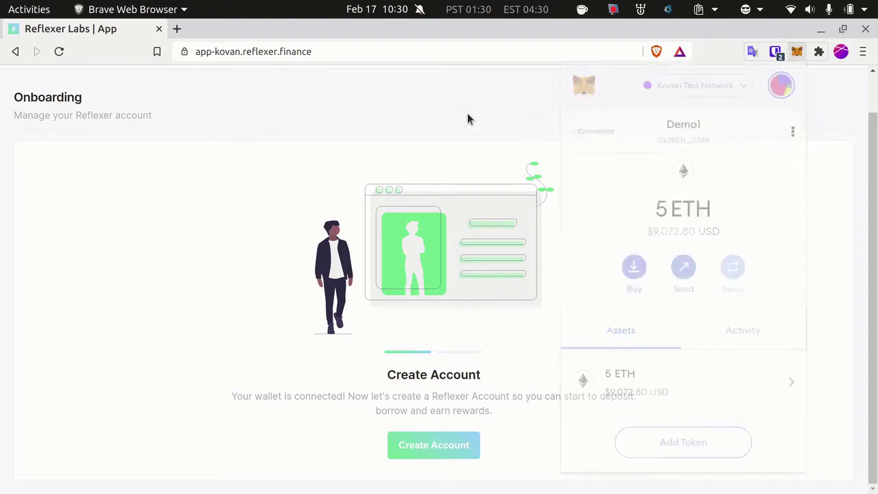
click(433, 453)
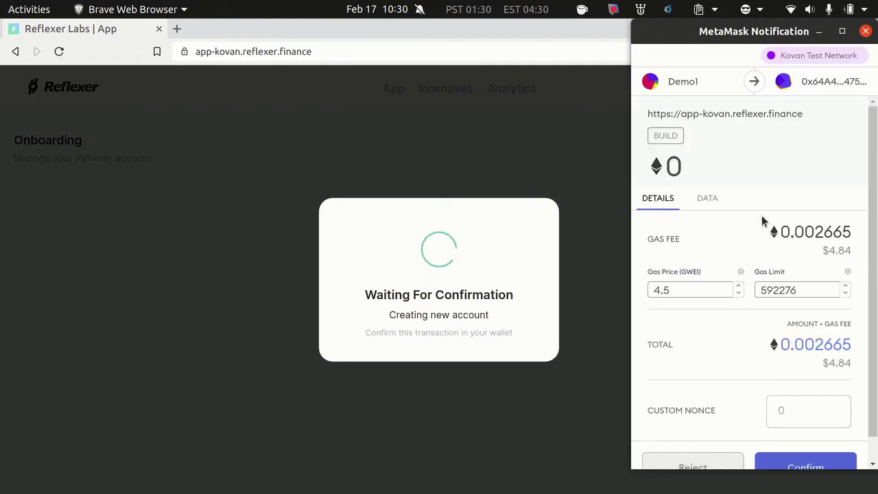
scroll(755, 297, down, 2)
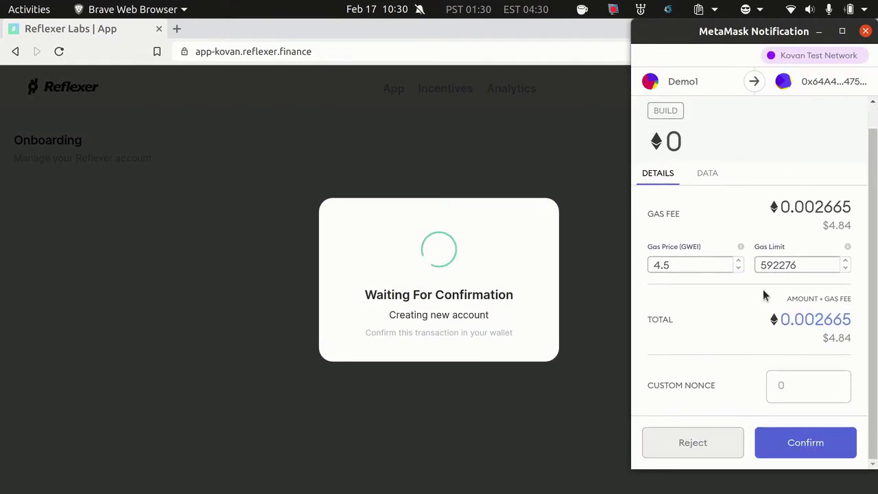
click(807, 445)
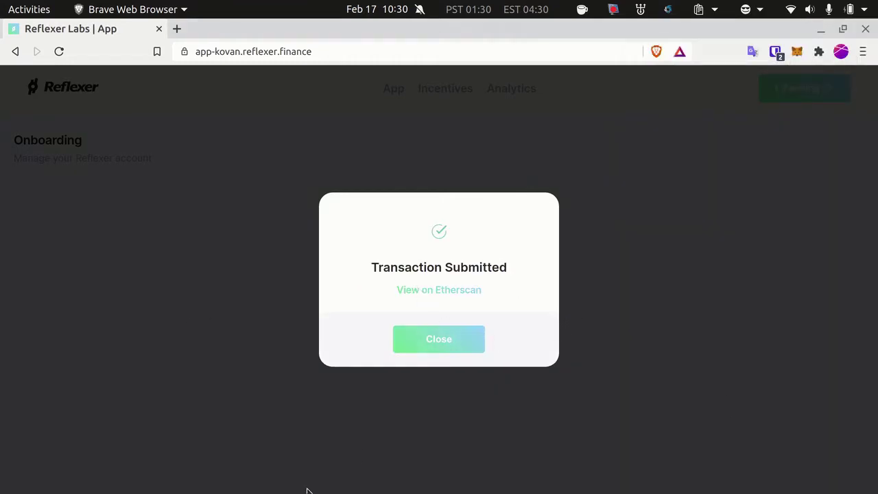
Step: View the account-creation transaction on Etherscan, then dismiss Reflexer's Transaction Submitted notice
click(446, 292)
scroll(450, 309, down, 3)
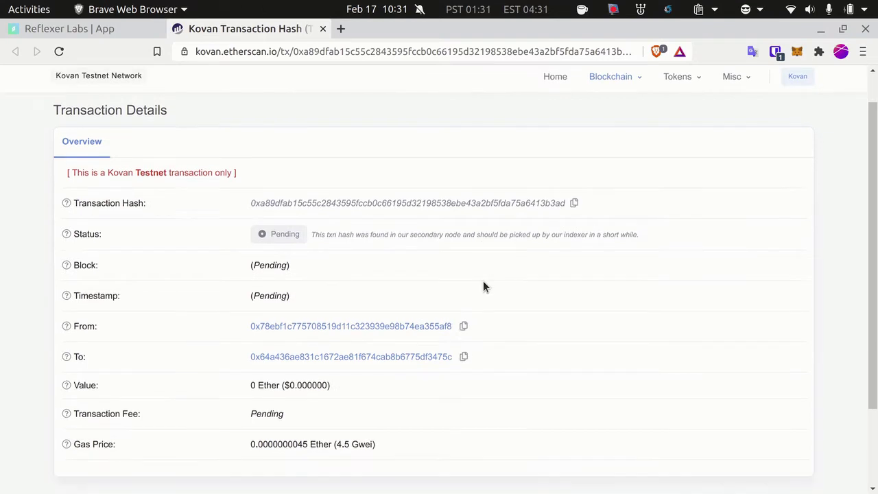
scroll(380, 215, up, 3)
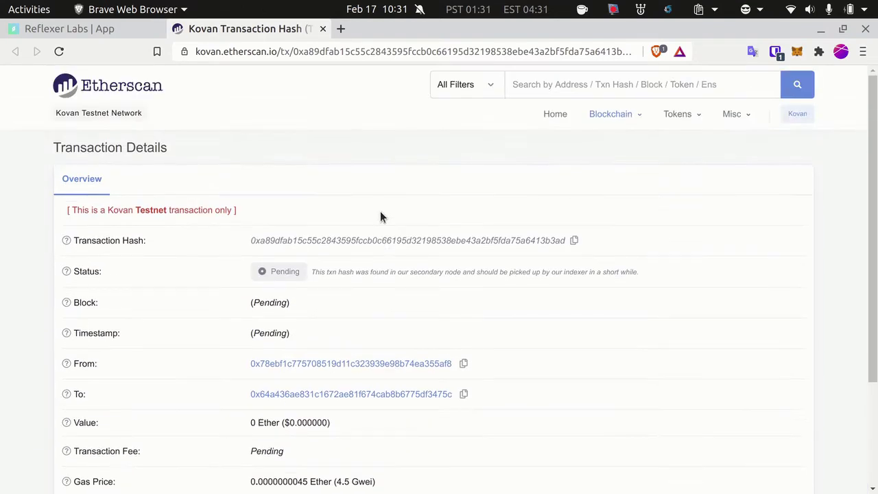
click(130, 29)
click(397, 334)
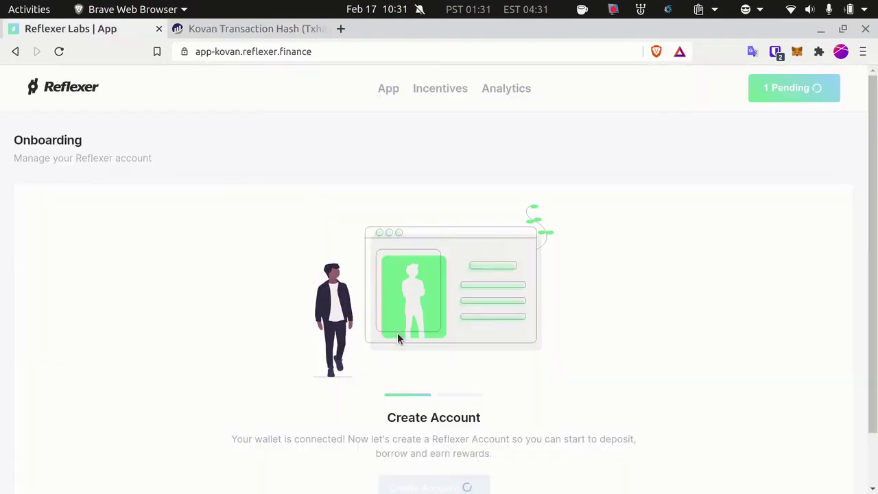
Step: Refresh Etherscan to see it in block 23514560 and check Reflexer's confirmation count
scroll(578, 286, down, 2)
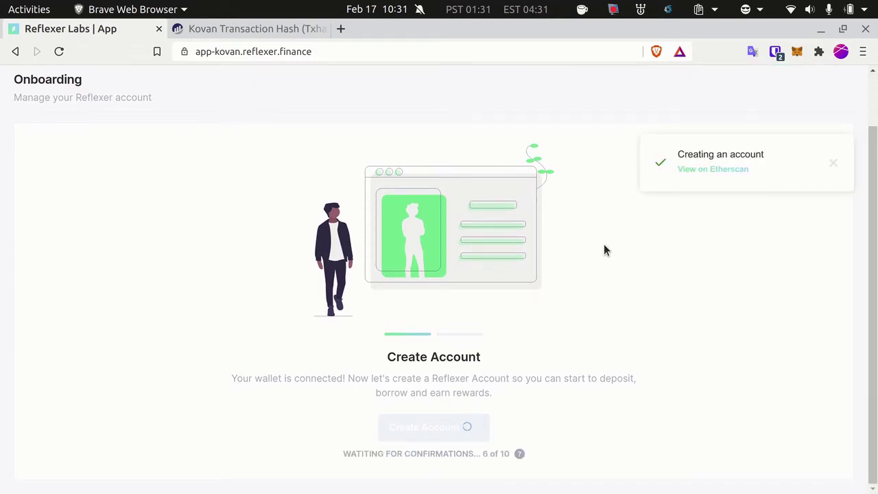
click(285, 35)
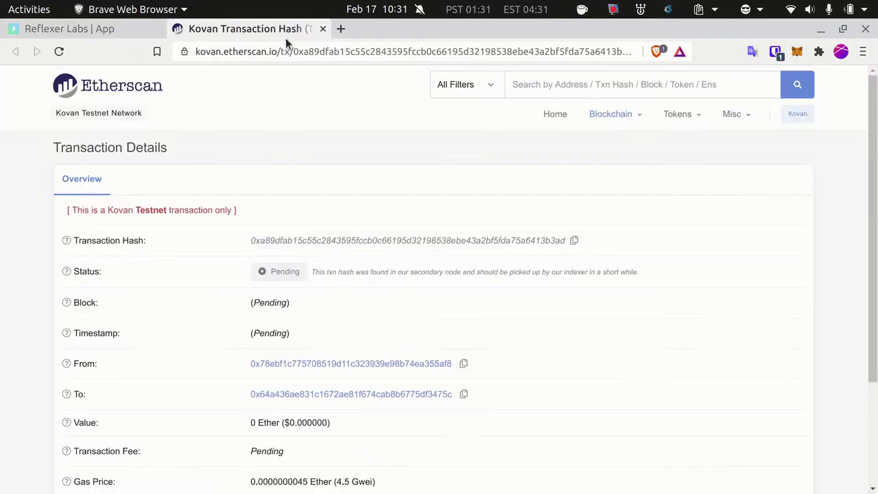
click(59, 52)
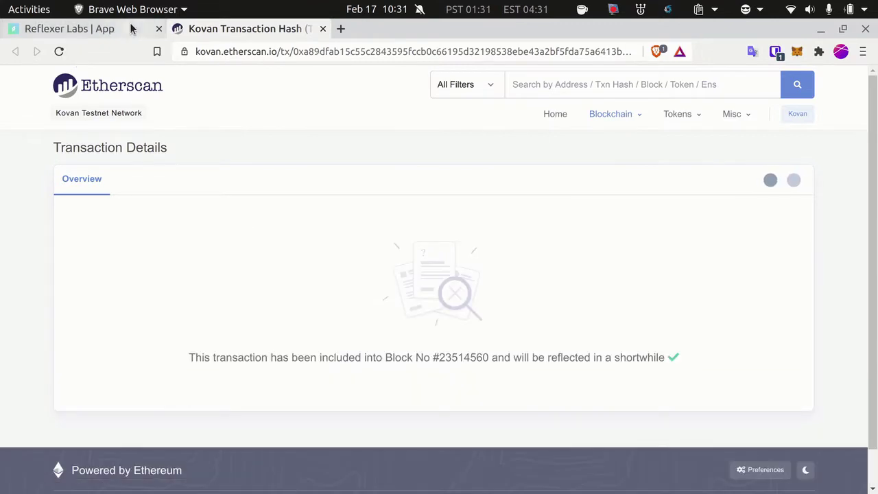
click(132, 29)
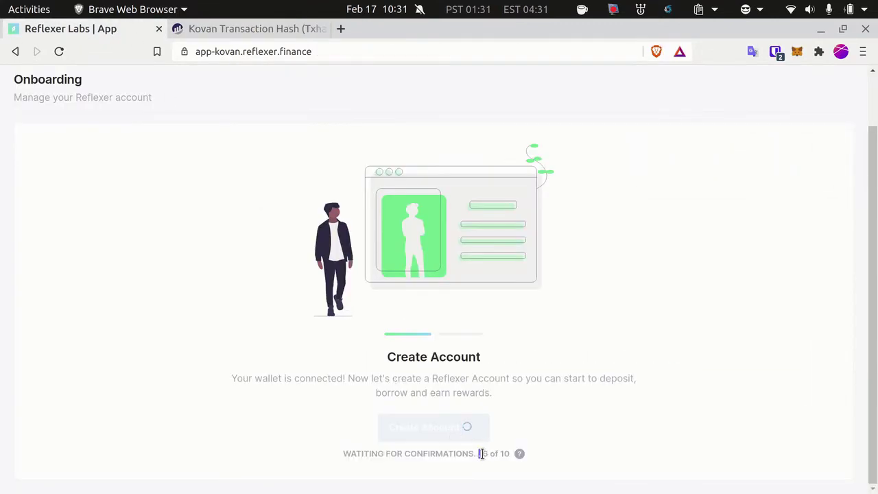
mouse_move(481, 454)
mouse_down()
mouse_move(510, 454)
mouse_move(484, 455)
mouse_up()
click(413, 454)
Step: Load stats.reflexer.finance in a new browser tab
click(340, 30)
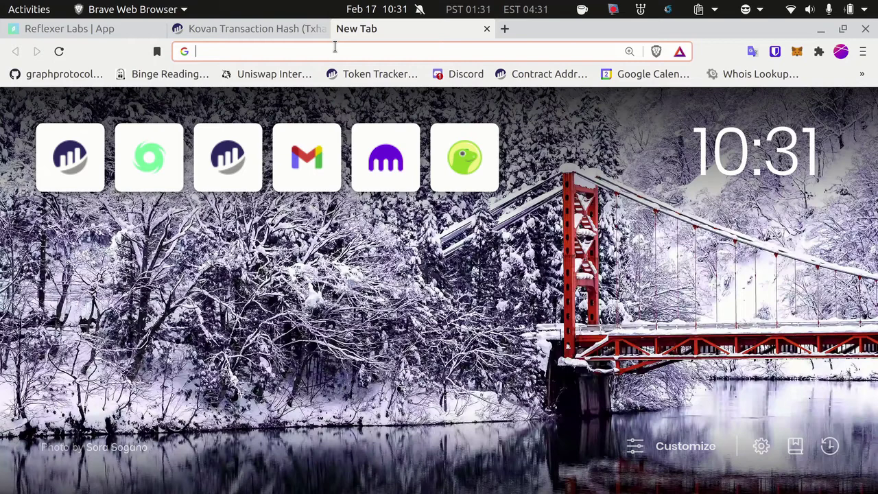
text(sta)
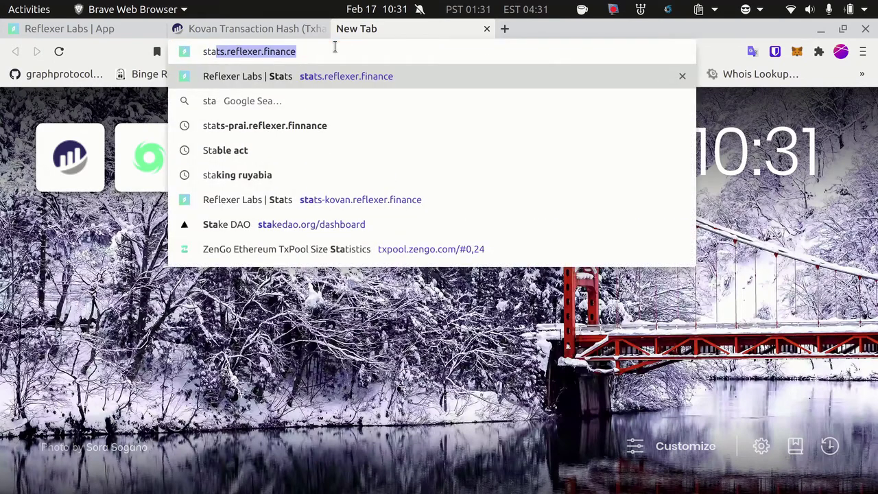
key(Right)
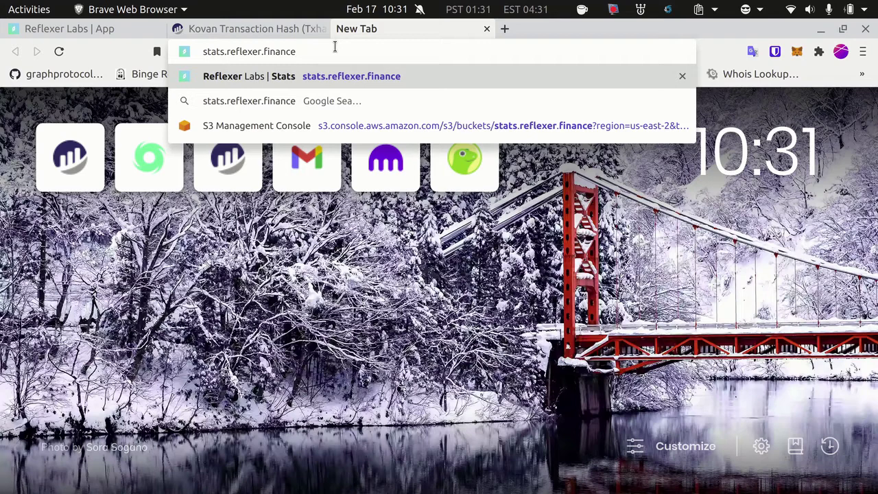
key(Return)
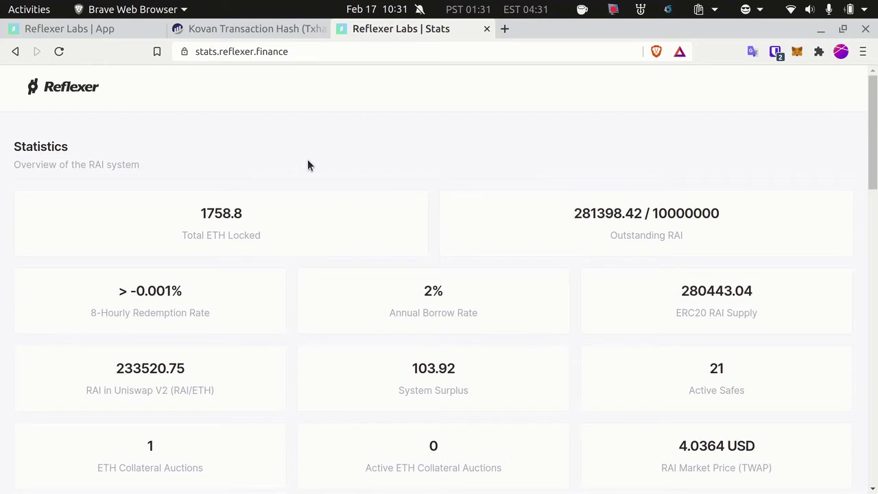
Step: Highlight the 1758.8 Total ETH Locked and the Outstanding RAI figures
scroll(516, 167, down, 3)
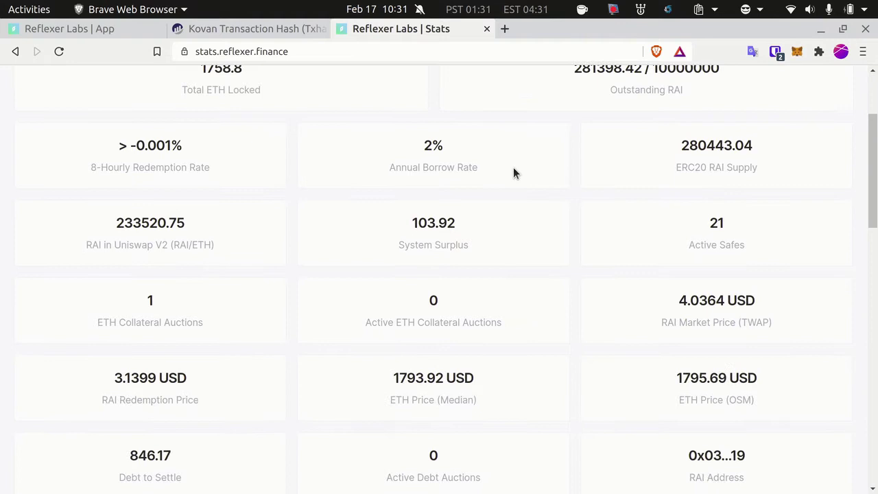
scroll(515, 172, up, 2)
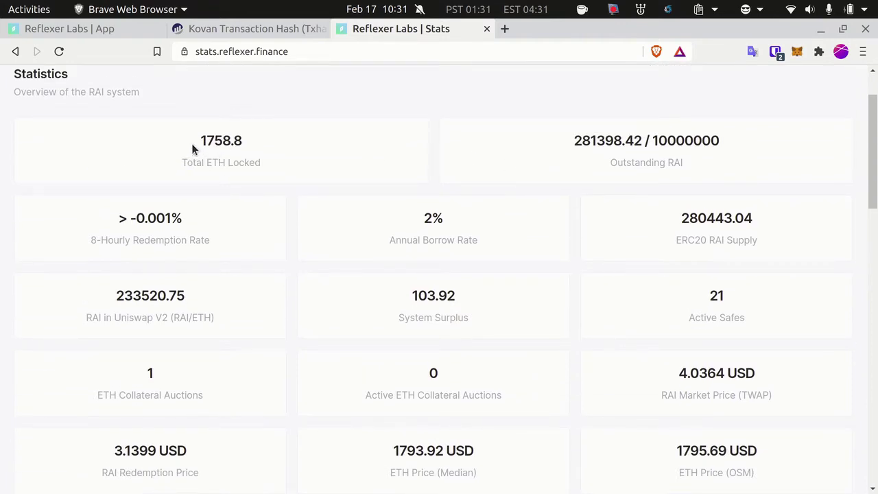
drag(197, 144, 234, 138)
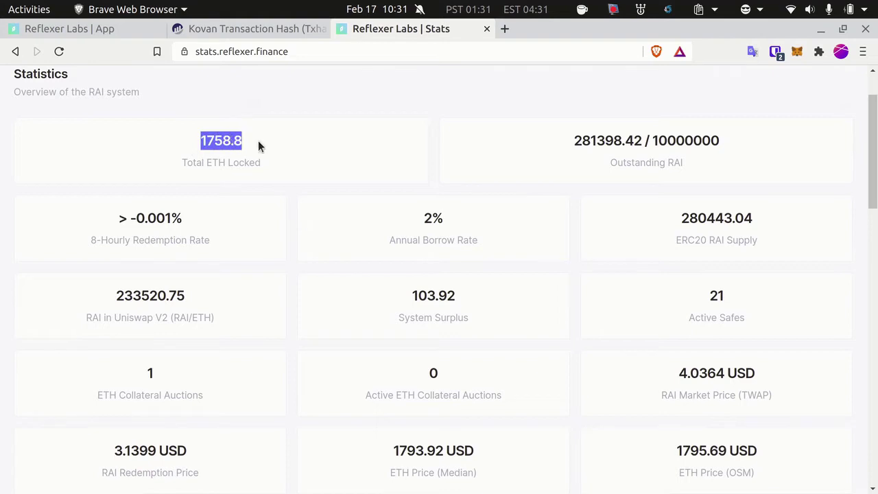
click(202, 139)
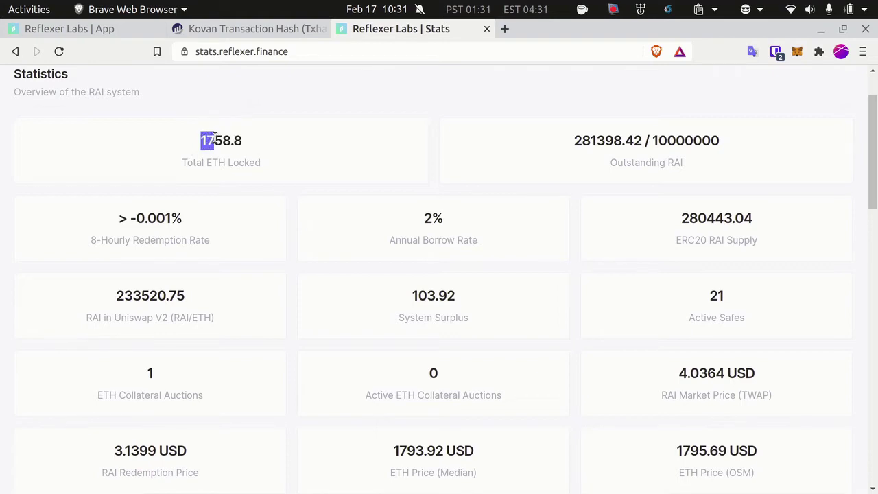
drag(215, 137, 247, 143)
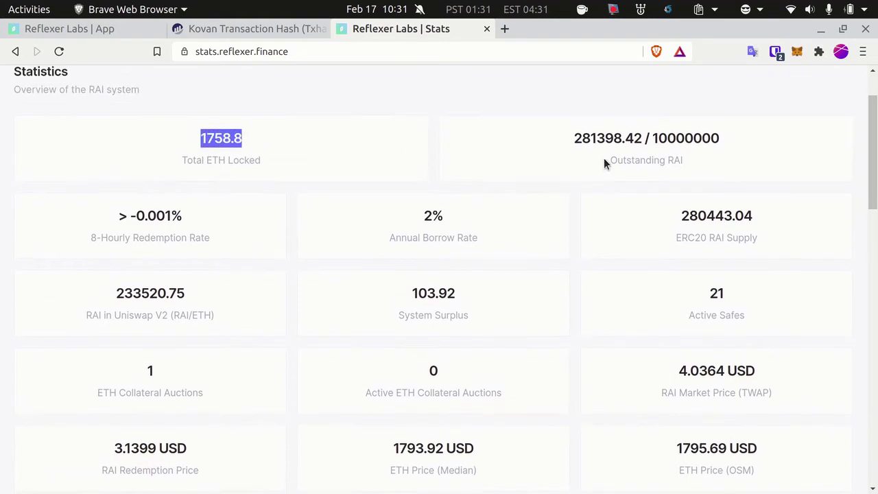
drag(579, 138, 620, 140)
click(446, 165)
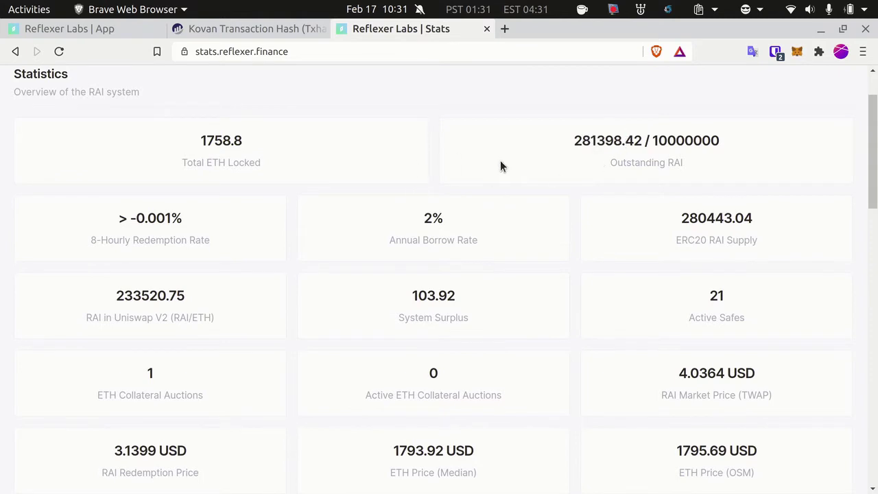
scroll(473, 180, down, 3)
scroll(439, 193, up, 1)
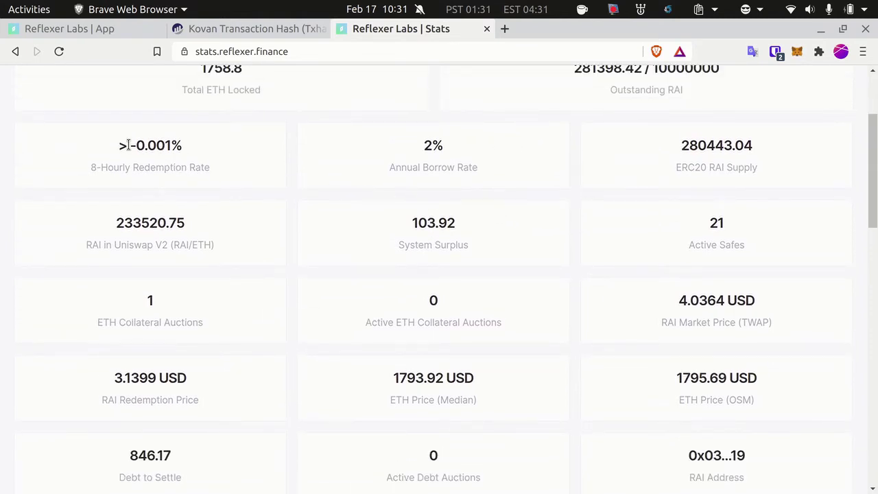
Step: Highlight the 8-Hourly Redemption Rate, the 21 Active Safes and the RAI Market Price
drag(118, 145, 190, 151)
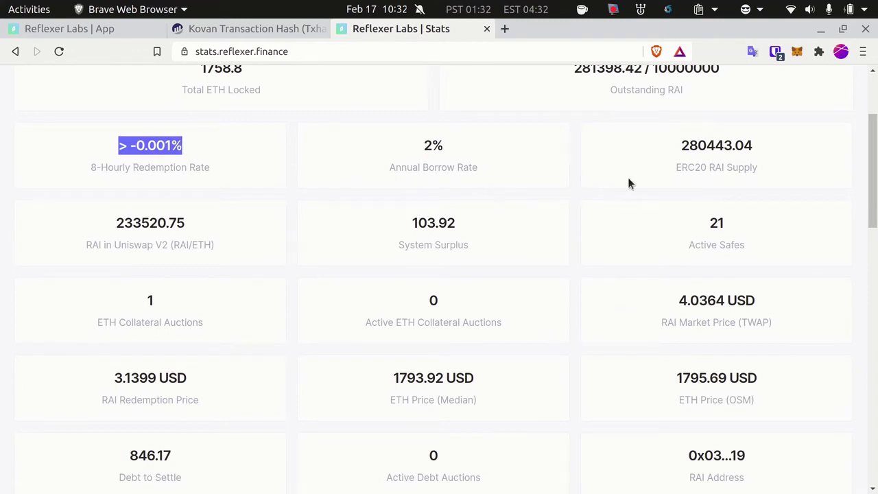
scroll(529, 260, down, 2)
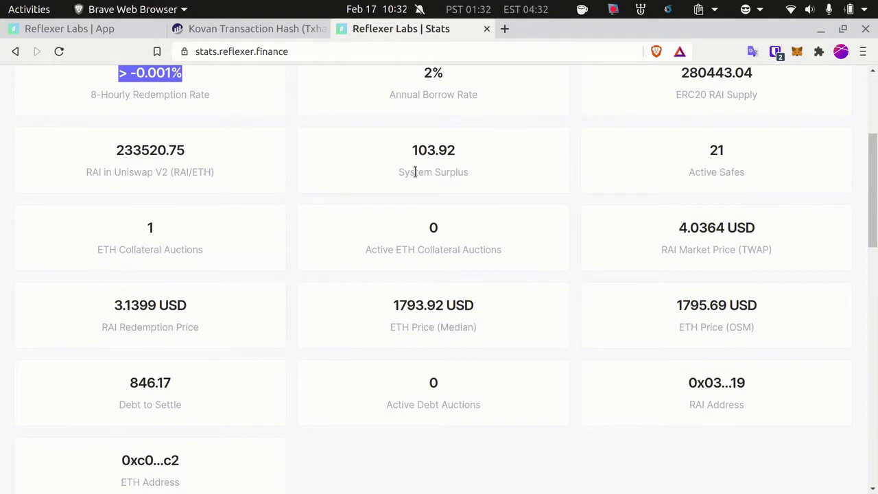
scroll(388, 238, up, 2)
double_click(758, 219)
scroll(673, 247, down, 4)
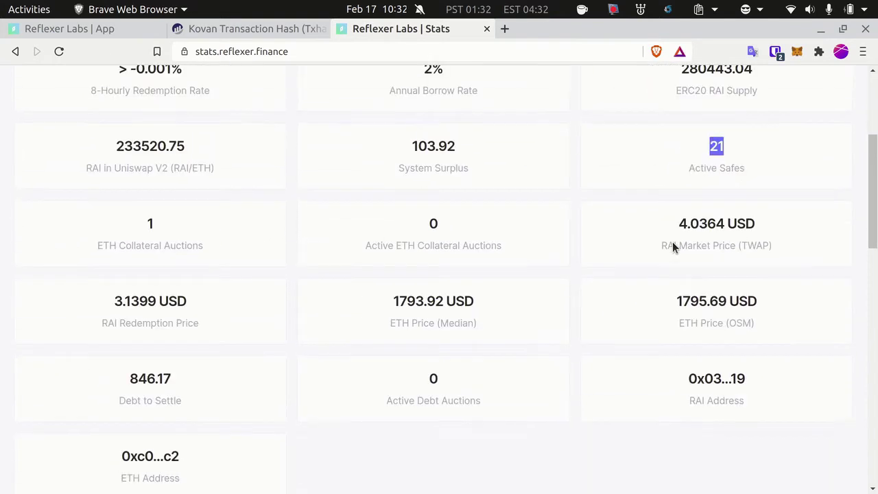
drag(671, 166, 690, 157)
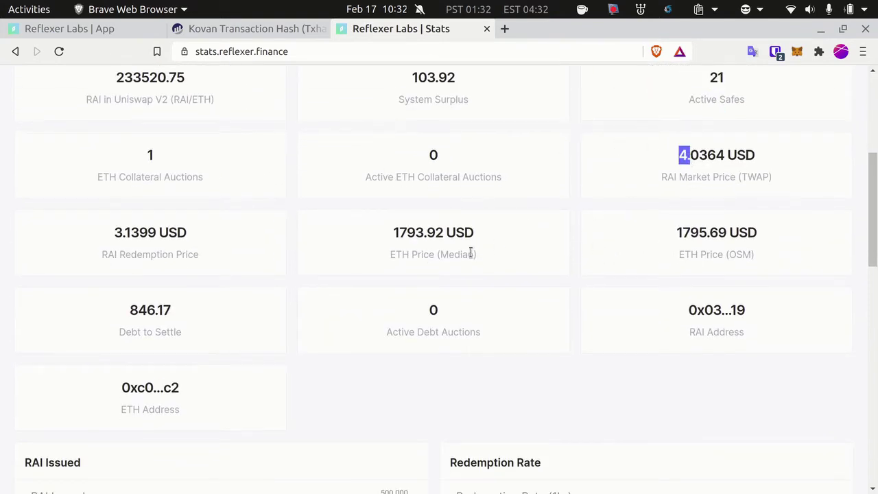
Step: Scroll through the statistics charts and back up to the top
scroll(444, 235, down, 2)
scroll(556, 267, down, 1)
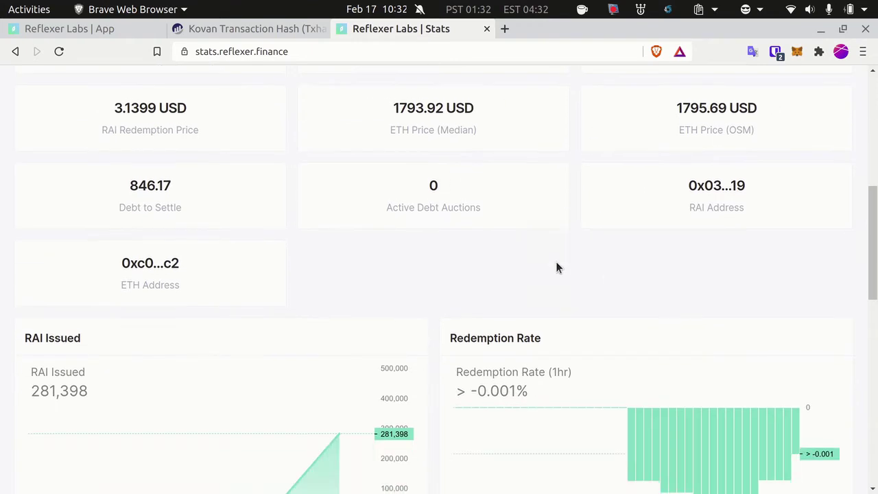
scroll(555, 268, down, 5)
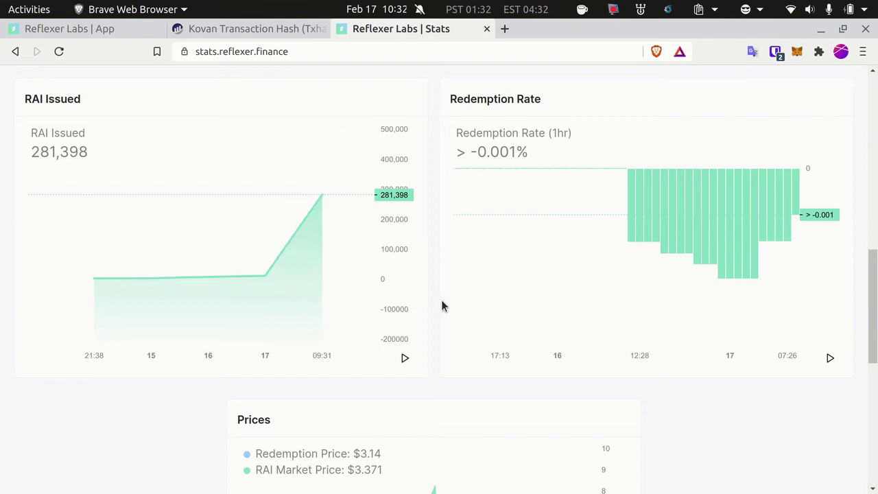
scroll(480, 302, down, 5)
scroll(247, 285, up, 5)
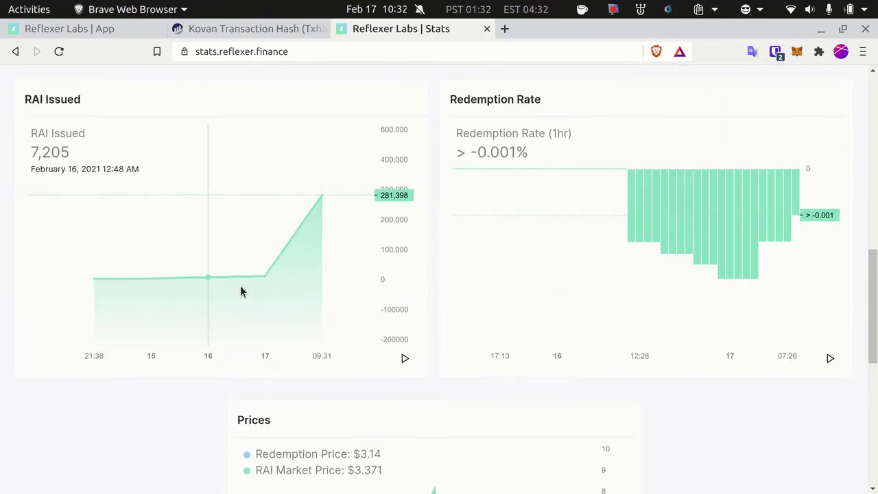
scroll(240, 292, up, 8)
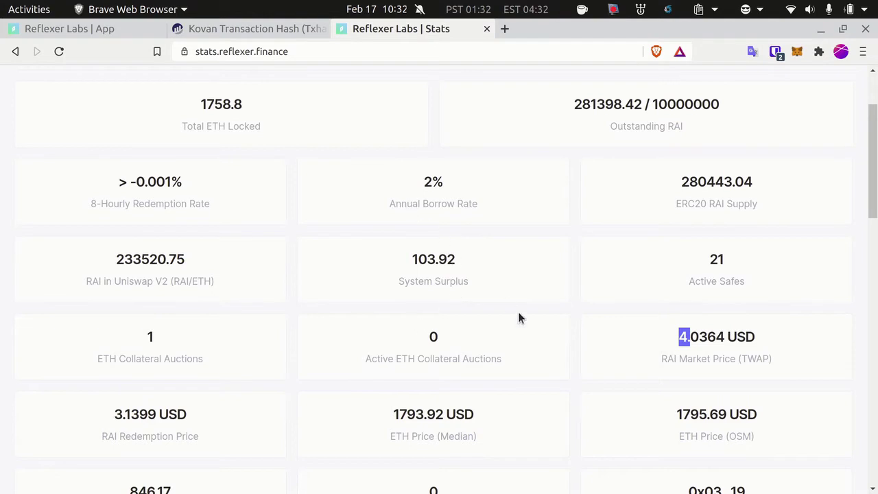
scroll(519, 318, up, 2)
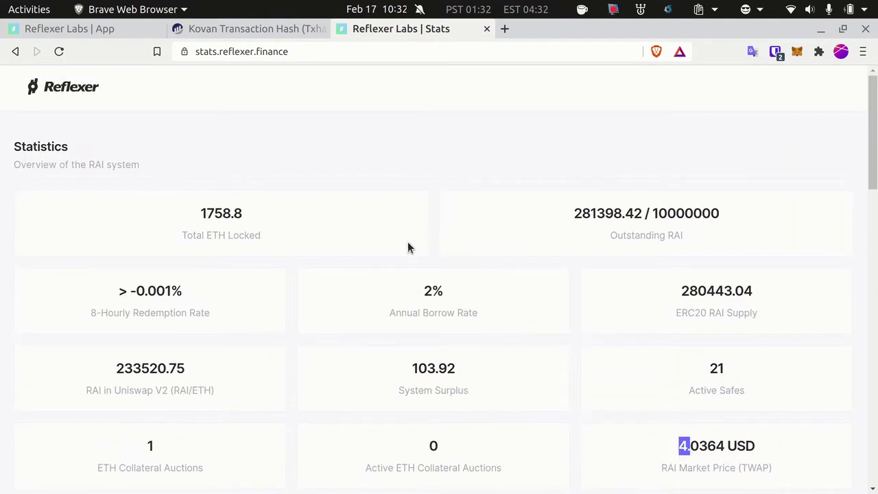
Step: Close the Etherscan tab and return to the Reflexer app's Create a Safe onboarding step
click(100, 30)
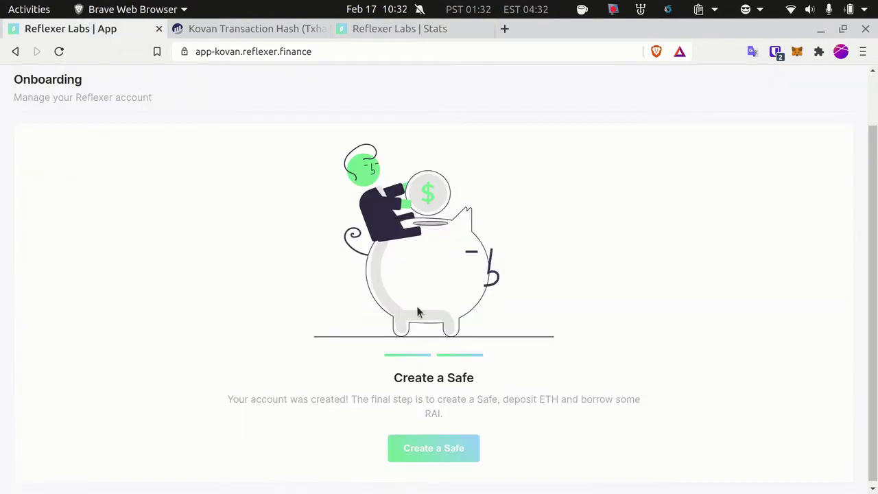
scroll(595, 333, up, 1)
scroll(603, 331, up, 2)
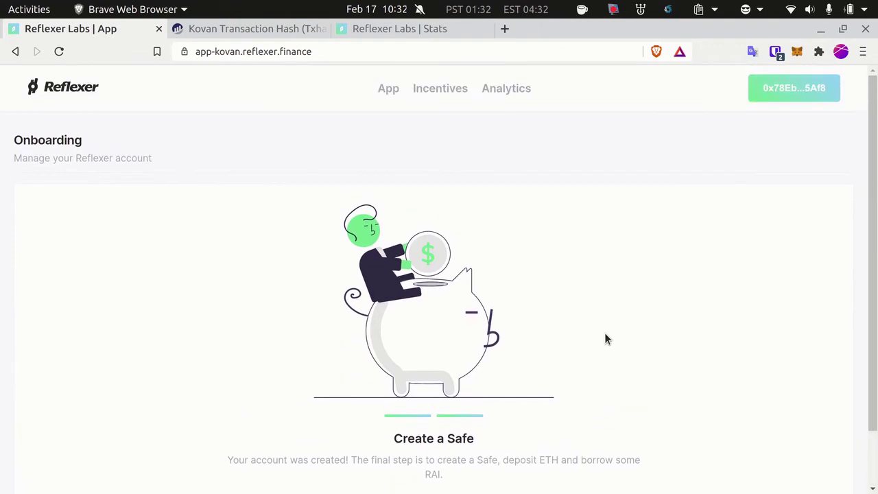
click(241, 30)
scroll(412, 247, down, 3)
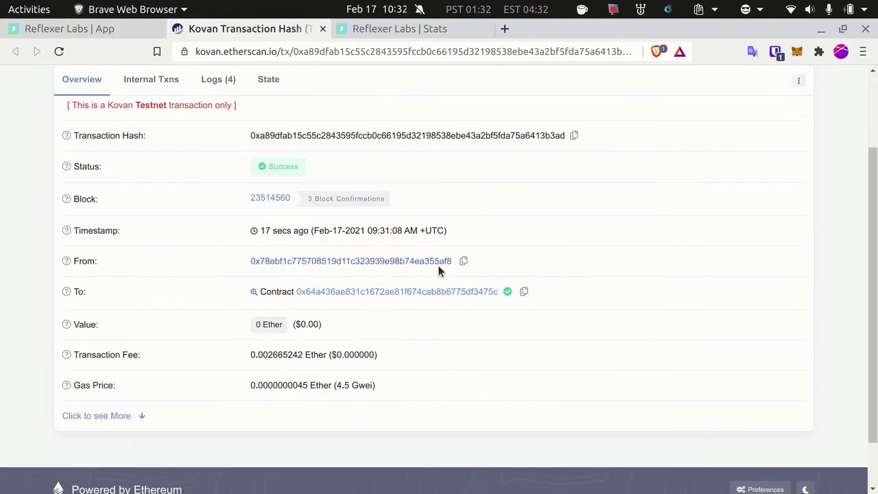
click(322, 30)
click(118, 32)
scroll(532, 353, down, 2)
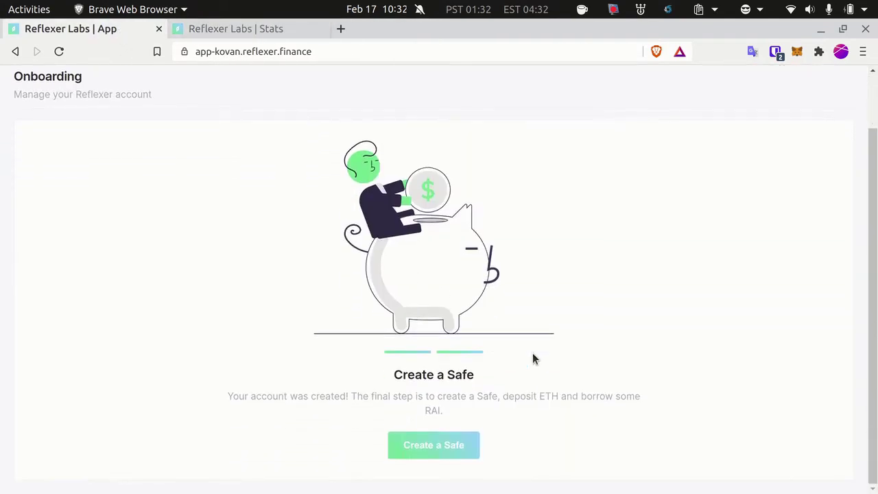
scroll(719, 357, up, 2)
scroll(720, 353, down, 2)
scroll(720, 352, up, 1)
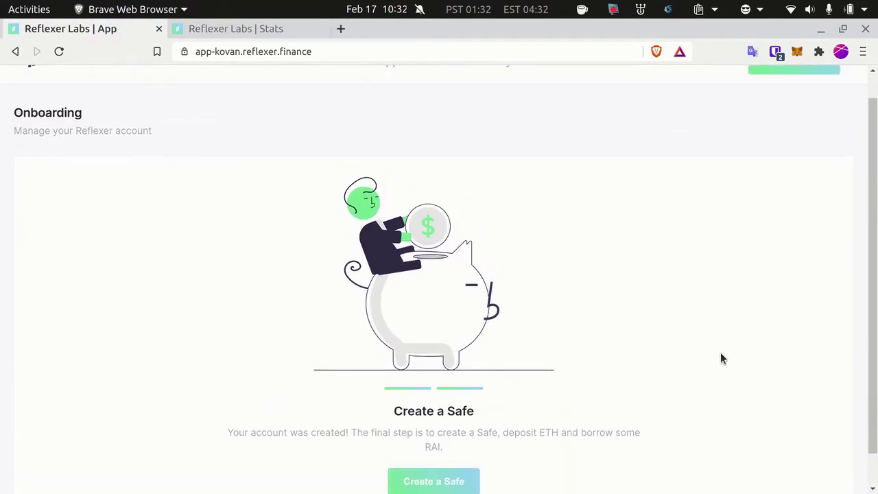
scroll(720, 352, down, 1)
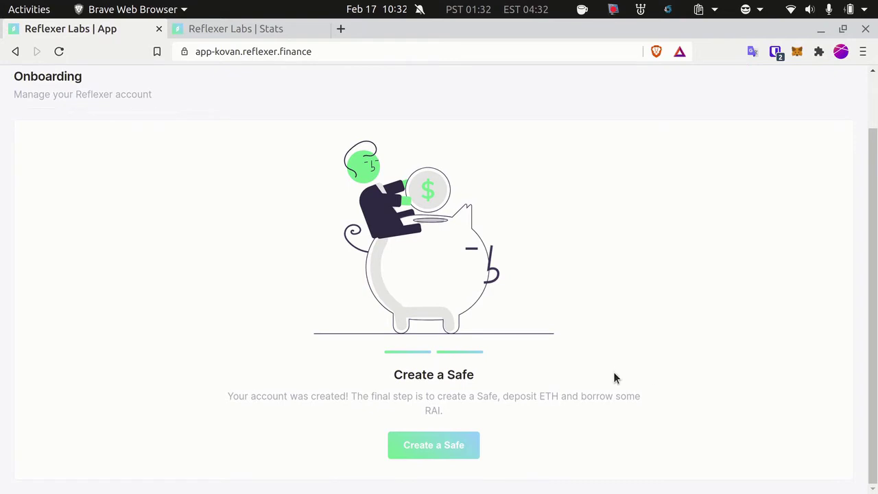
Step: Start a new Safe and inspect the available ETH balance and RAI borrow limit
click(439, 447)
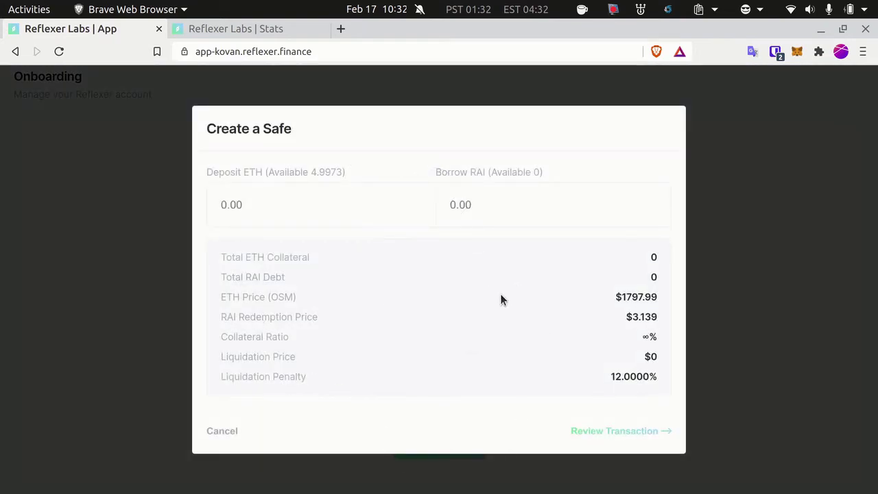
click(391, 203)
drag(342, 174, 295, 173)
click(404, 212)
drag(448, 175, 511, 173)
click(498, 196)
click(311, 199)
Step: Enter a 3 ETH deposit and an 800 RAI borrow
text(3)
click(453, 204)
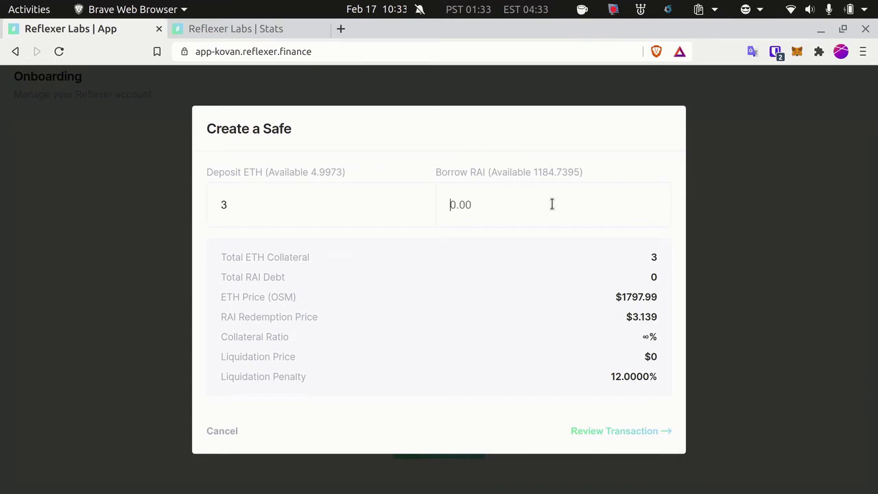
text(800)
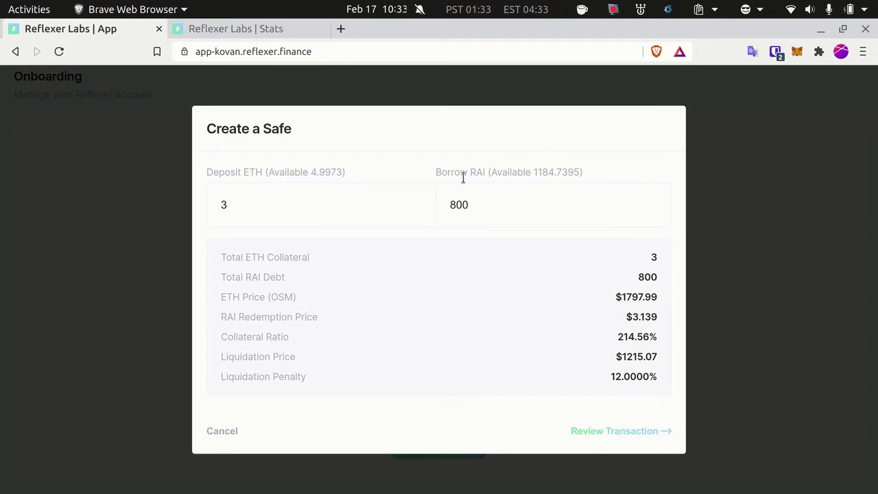
click(226, 205)
double_click(226, 205)
drag(533, 171, 550, 172)
click(525, 173)
click(509, 203)
click(247, 208)
Step: Highlight the resulting 214.56% collateral ratio
drag(646, 340, 509, 327)
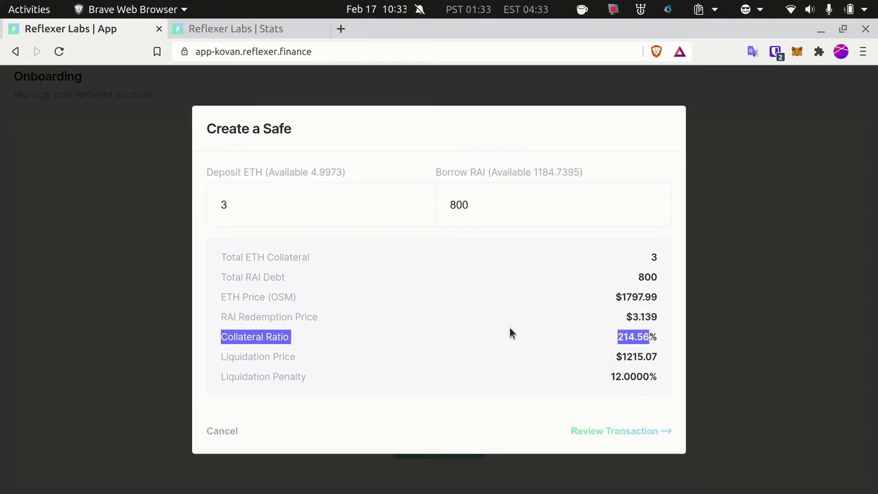
click(625, 338)
double_click(624, 338)
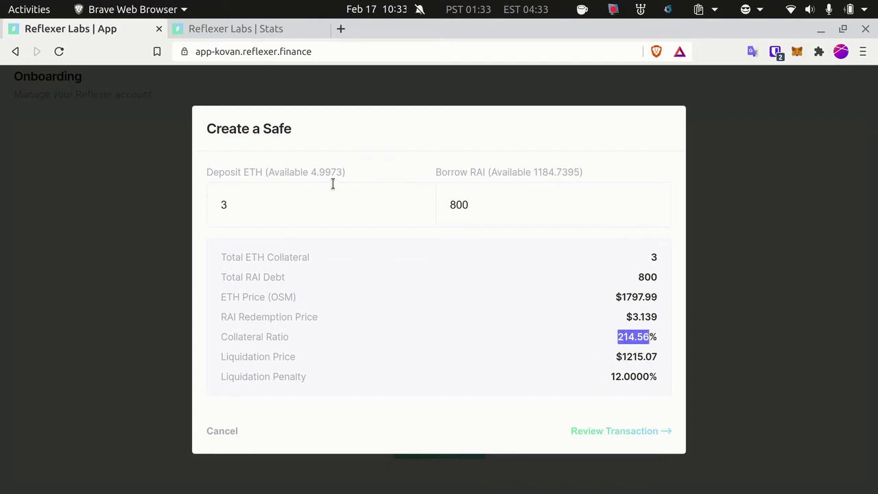
click(295, 203)
click(564, 212)
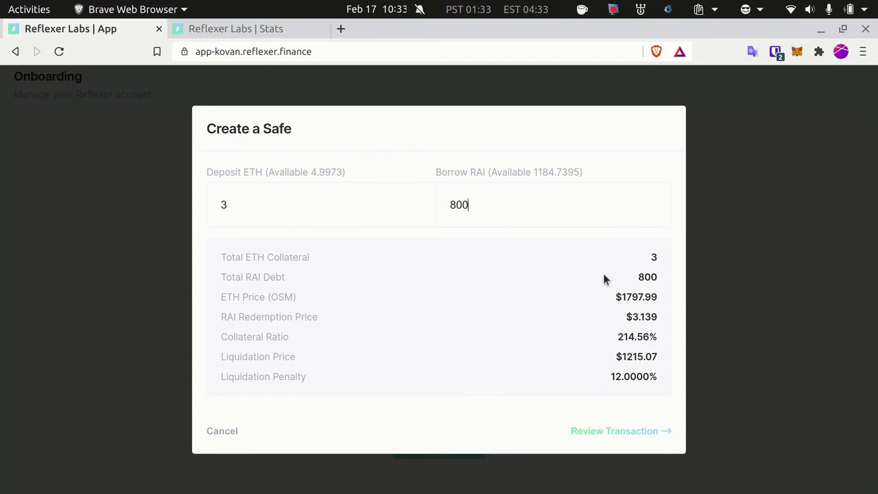
mouse_move(620, 337)
mouse_down()
mouse_move(654, 336)
mouse_move(622, 337)
mouse_up()
double_click(623, 338)
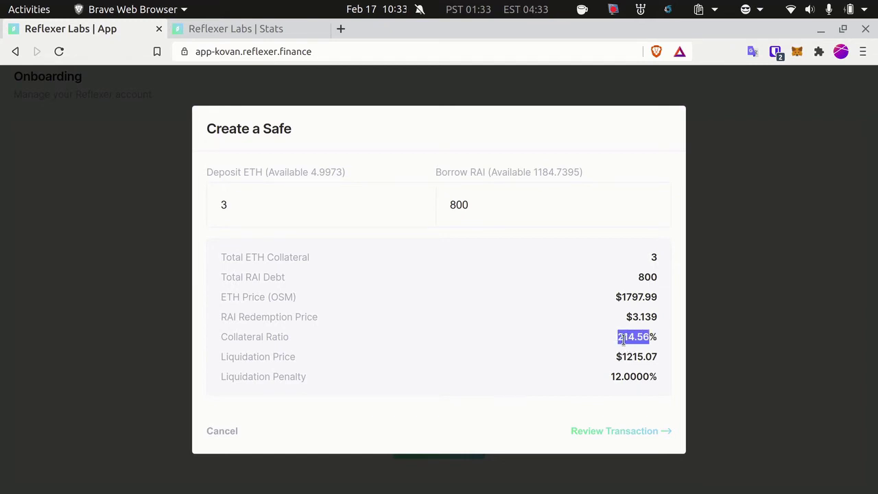
triple_click(621, 338)
Step: Change the borrow to 1500 RAI, dropping the ratio to 114.43%, and review the transaction
double_click(520, 208)
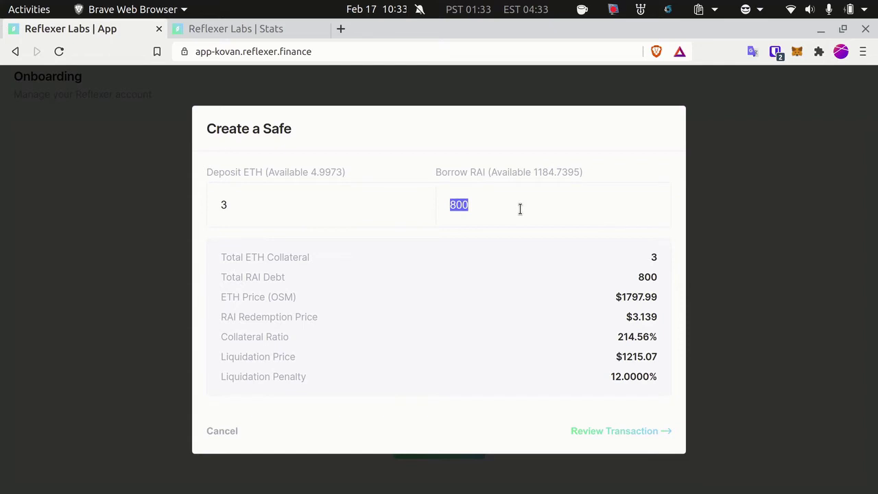
text(1500)
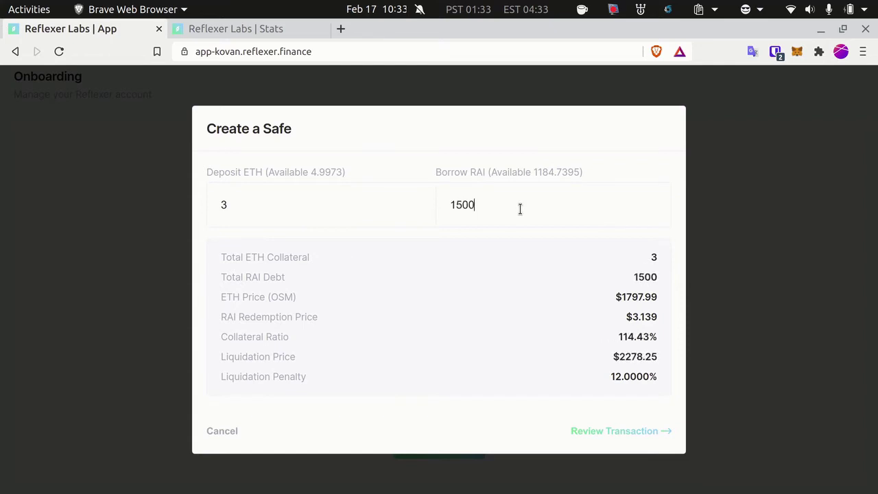
drag(648, 336, 614, 338)
click(647, 334)
click(593, 436)
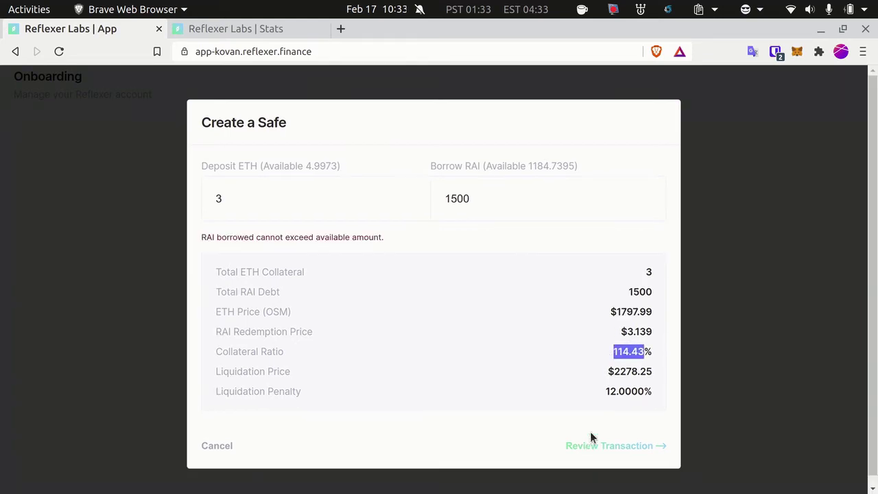
Step: Highlight the exceeds-available error, the 114.43% ratio and the 12.0000% liquidation penalty
drag(201, 234, 383, 237)
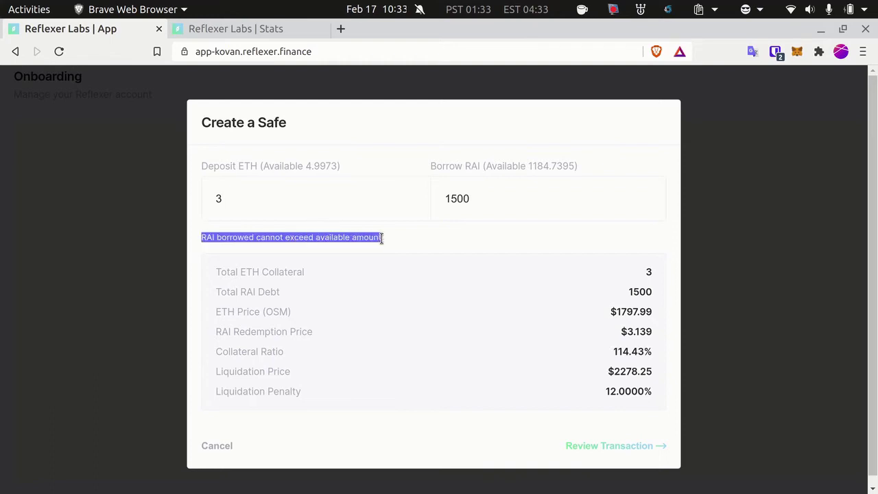
click(469, 199)
double_click(469, 199)
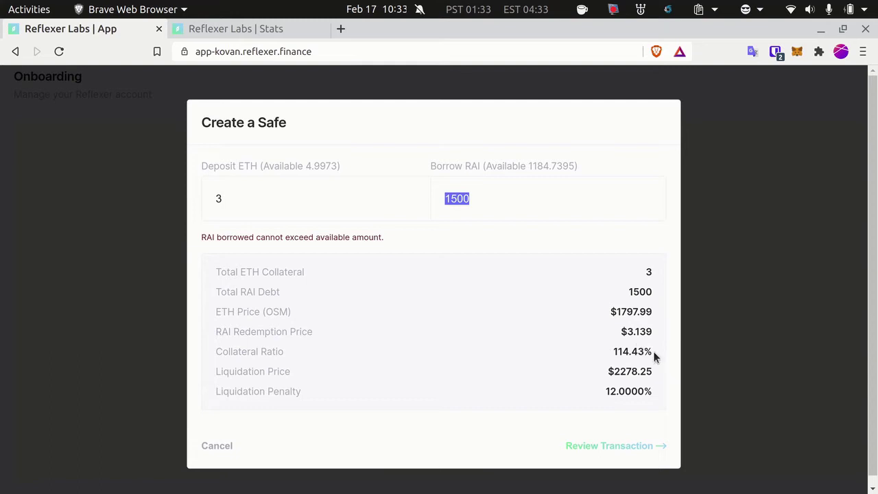
drag(654, 354, 490, 353)
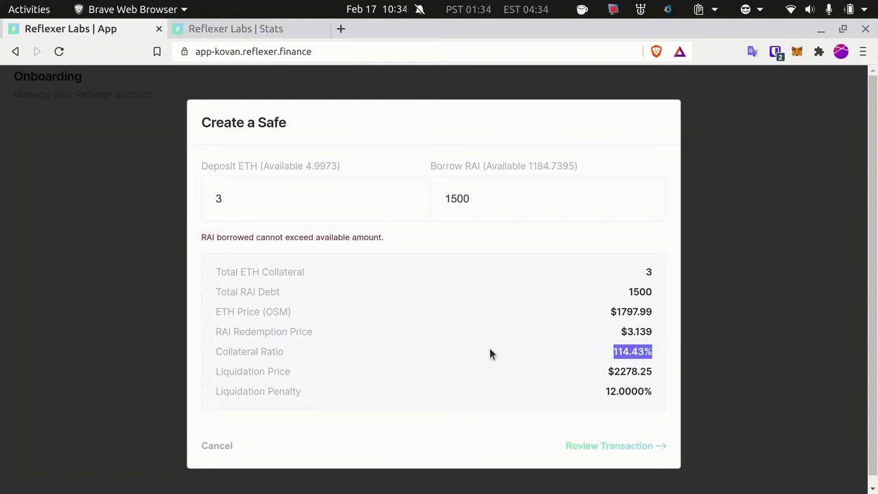
click(611, 354)
drag(644, 351, 622, 351)
triple_click(623, 351)
drag(609, 391, 645, 391)
click(518, 242)
click(486, 192)
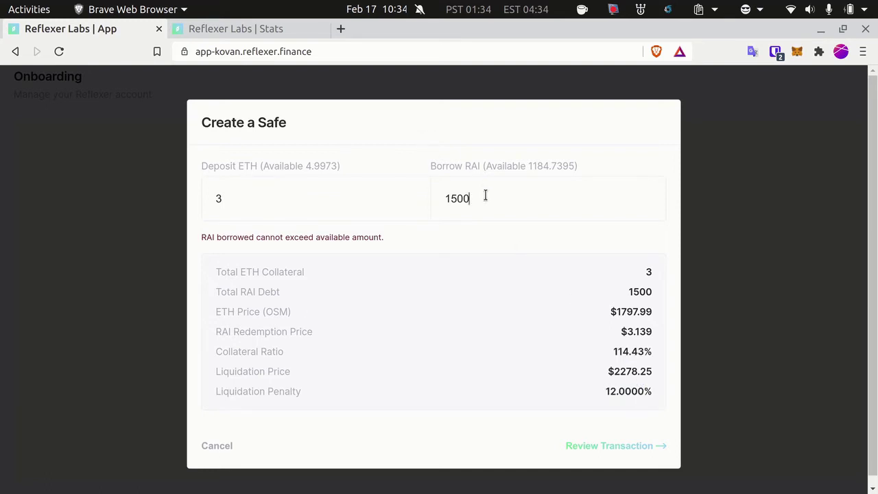
key(ctrl+a)
Step: Borrow 200 RAI (858.25% ratio) and review to see the 500 RAI minimum-debt warning
text(200)
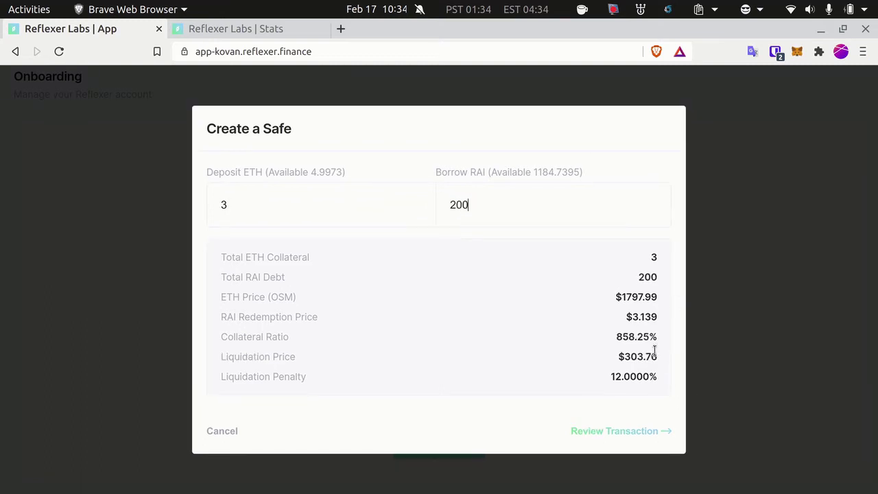
drag(615, 336, 655, 336)
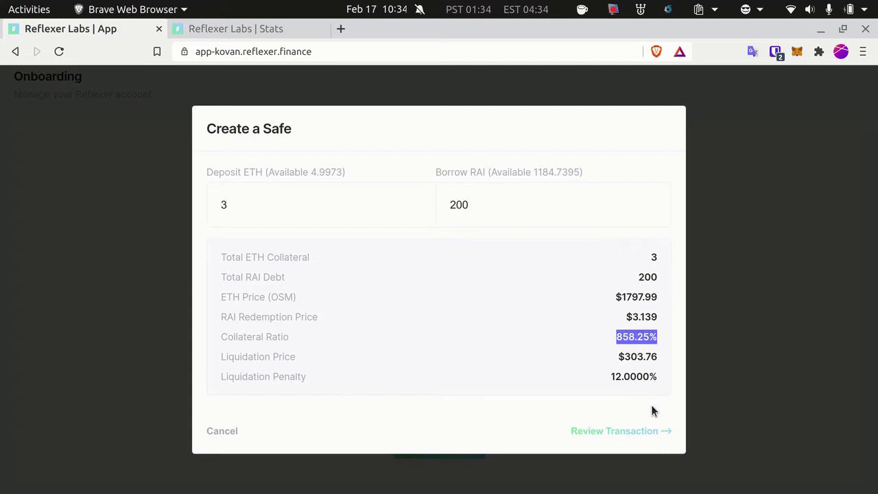
click(632, 432)
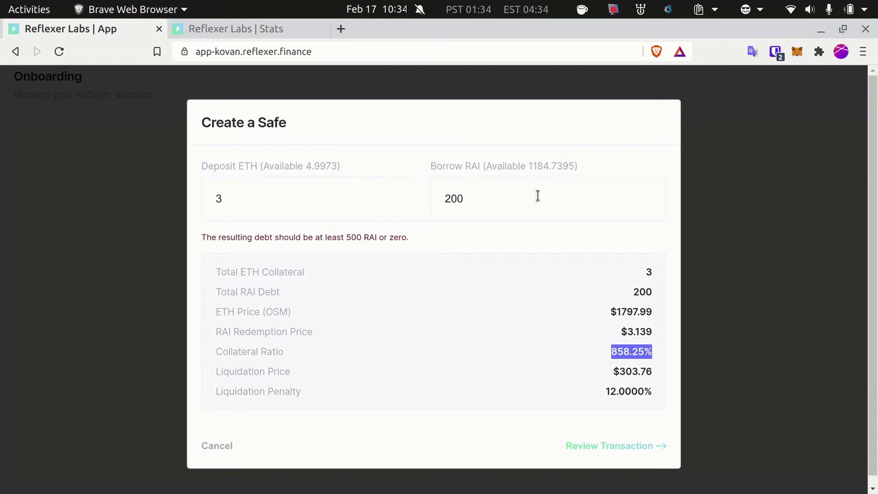
drag(346, 237, 356, 251)
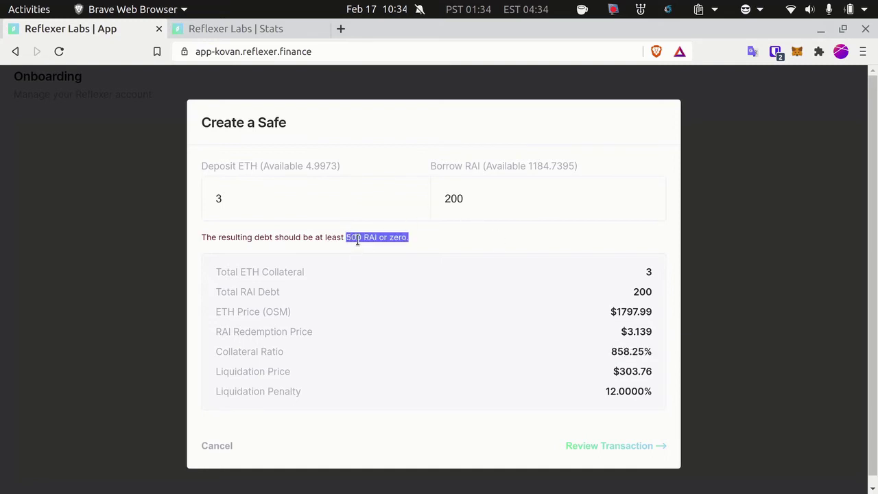
Step: Recheck the 200 RAI borrow and 3 ETH deposit, then select the borrow amount for replacement
double_click(458, 198)
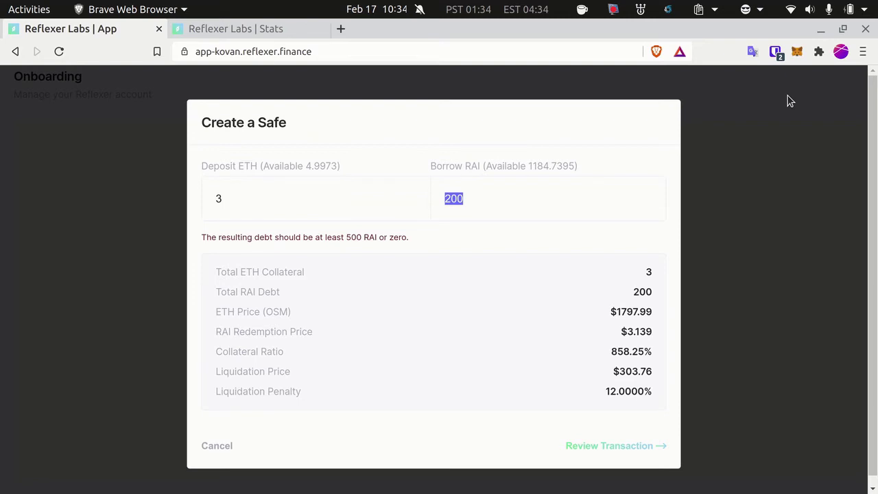
click(381, 193)
double_click(216, 198)
click(226, 198)
double_click(495, 193)
Step: Enter 800 RAI to borrow against 3 ETH and check the 214.56% ratio and $1215.07 liquidation price
text(800)
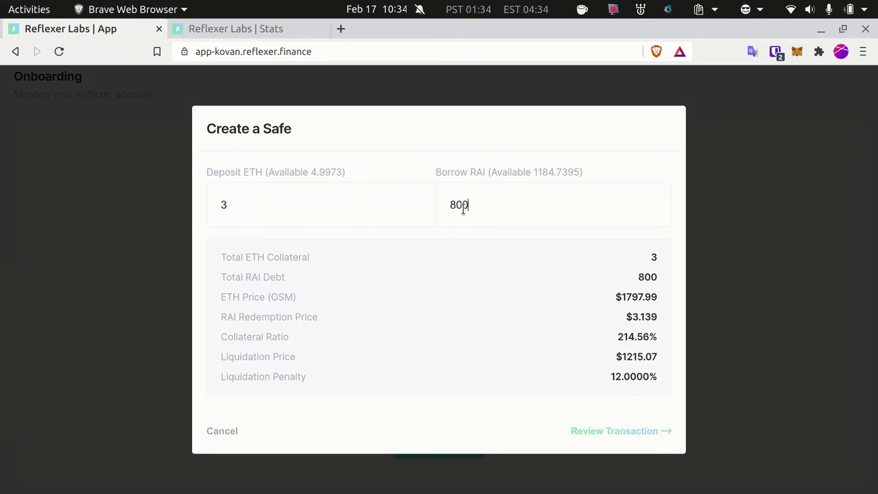
double_click(236, 201)
click(570, 200)
drag(628, 336, 639, 336)
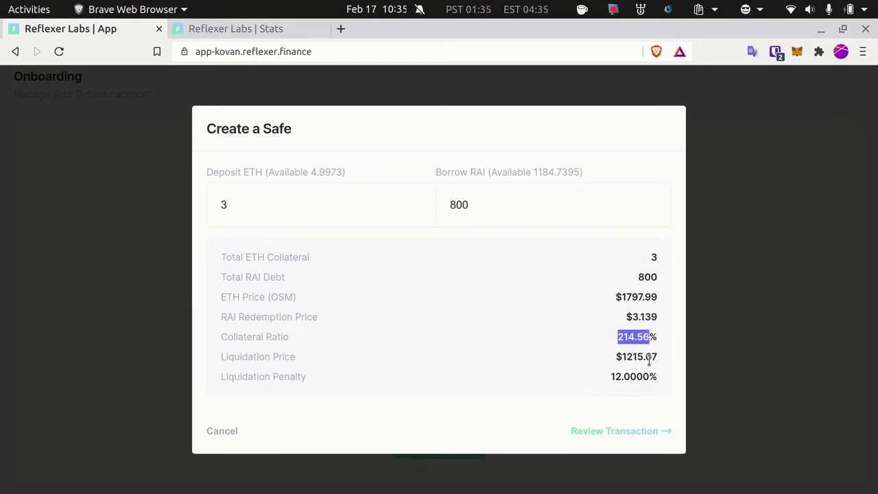
drag(656, 356, 615, 365)
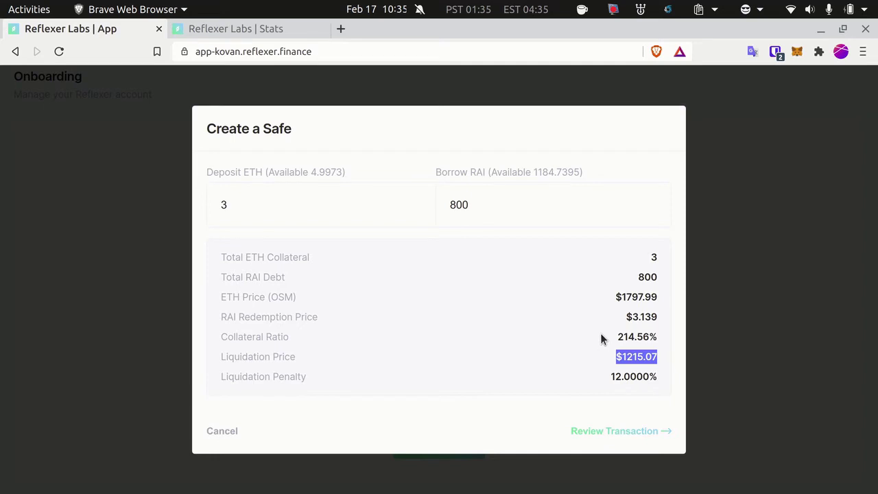
click(653, 356)
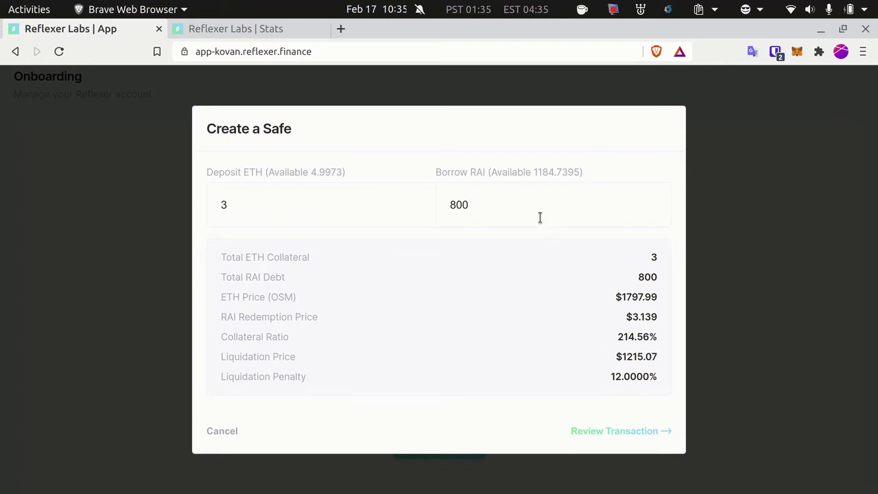
click(348, 200)
click(508, 200)
click(347, 208)
Step: Review the 3 ETH deposit and 800 RAI debt at 214.56% ratio, then confirm the transaction
click(612, 431)
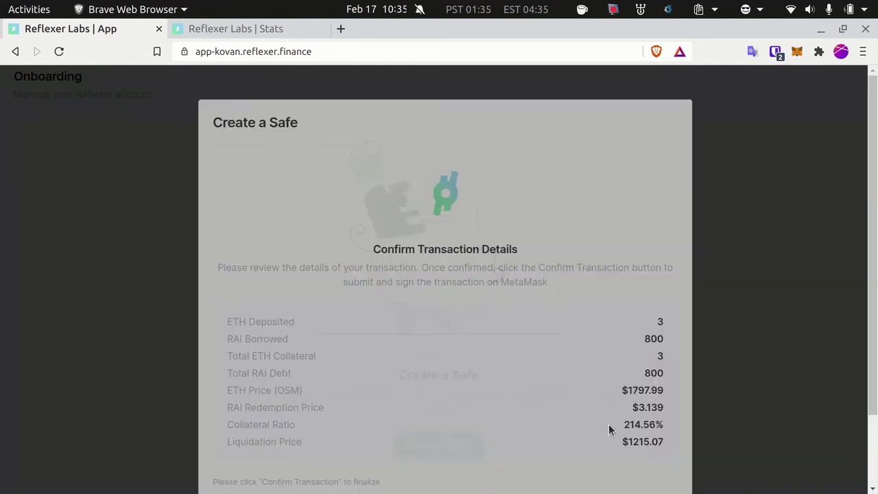
scroll(545, 243, down, 1)
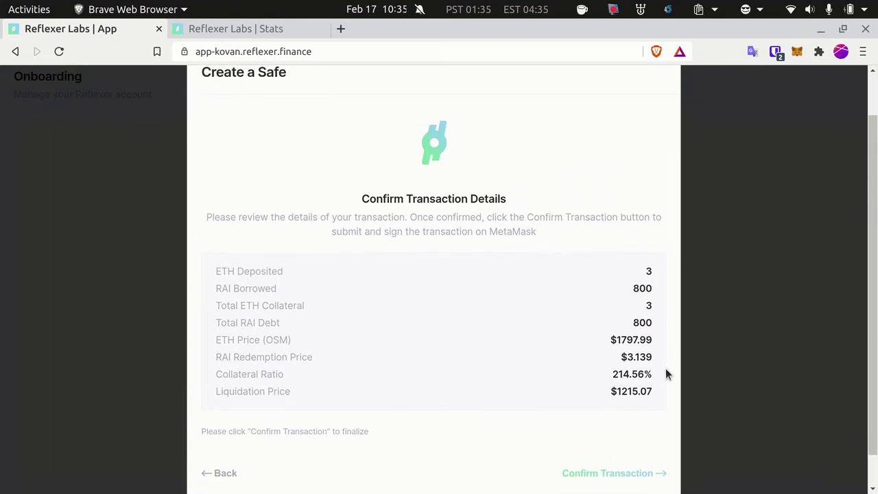
drag(652, 306, 606, 357)
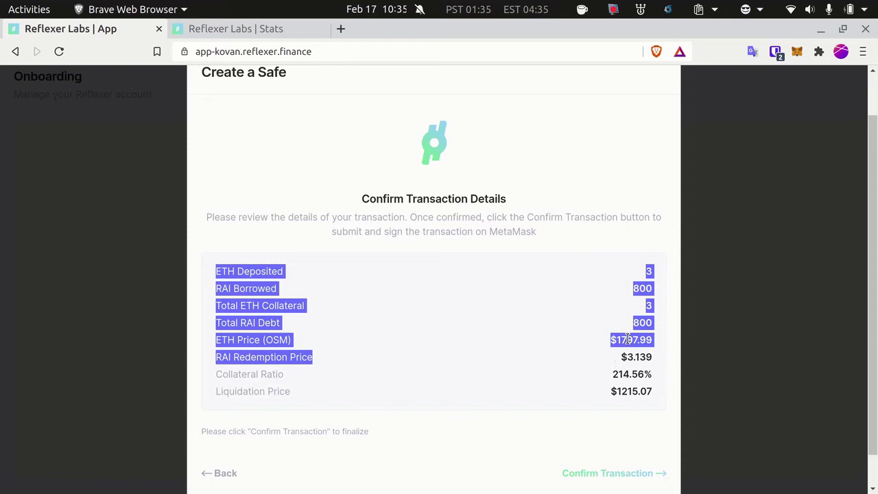
click(630, 339)
drag(613, 374, 638, 374)
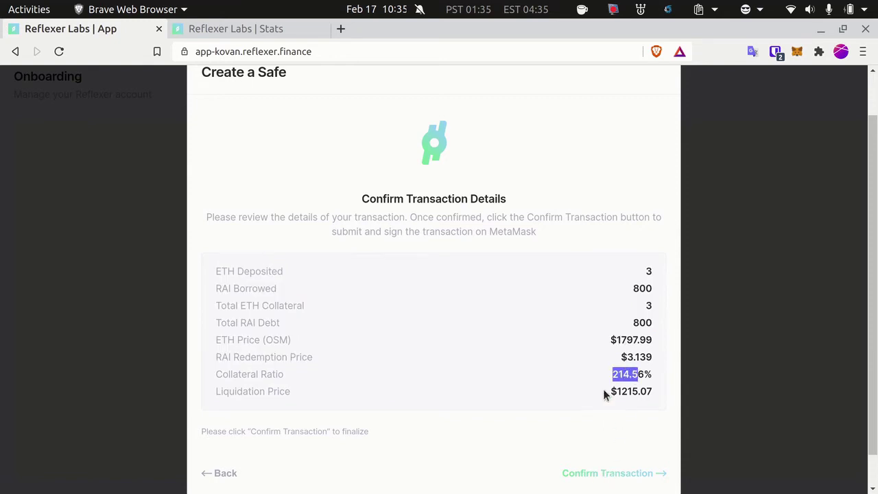
click(603, 473)
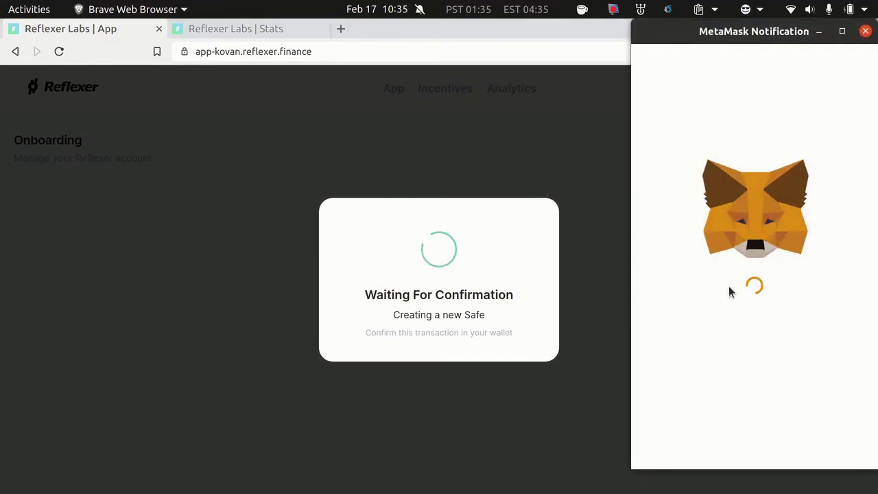
Step: Approve the 3 ETH Safe-creation transaction in MetaMask and open it on Etherscan from Activity
scroll(758, 360, down, 1)
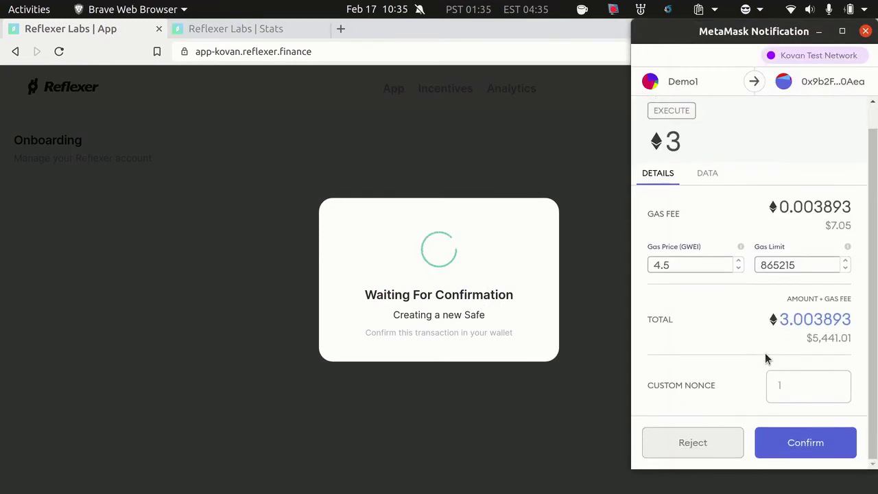
click(789, 447)
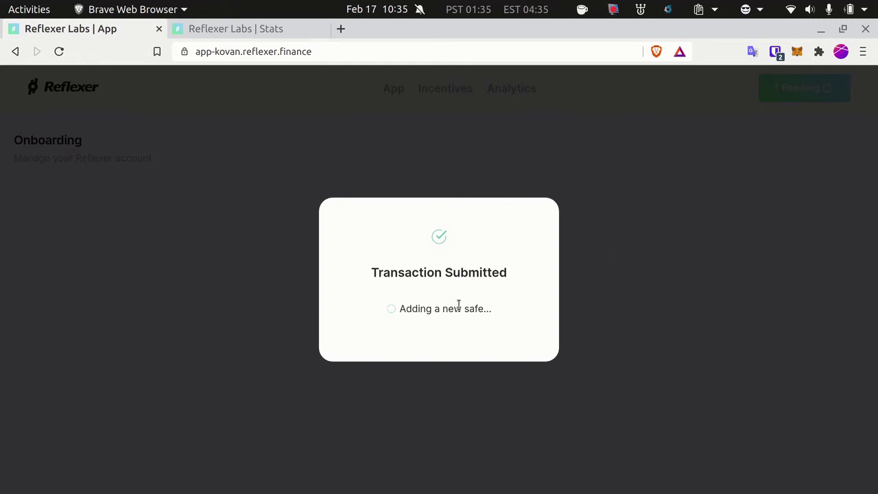
click(798, 52)
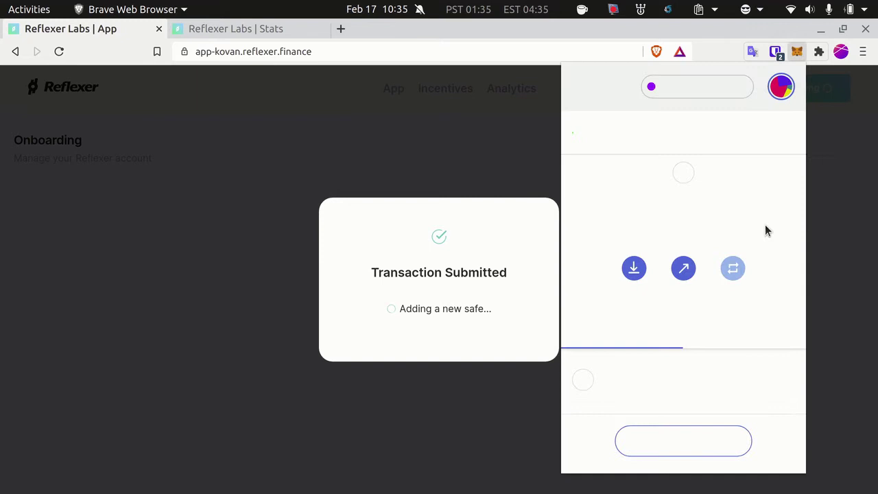
click(741, 333)
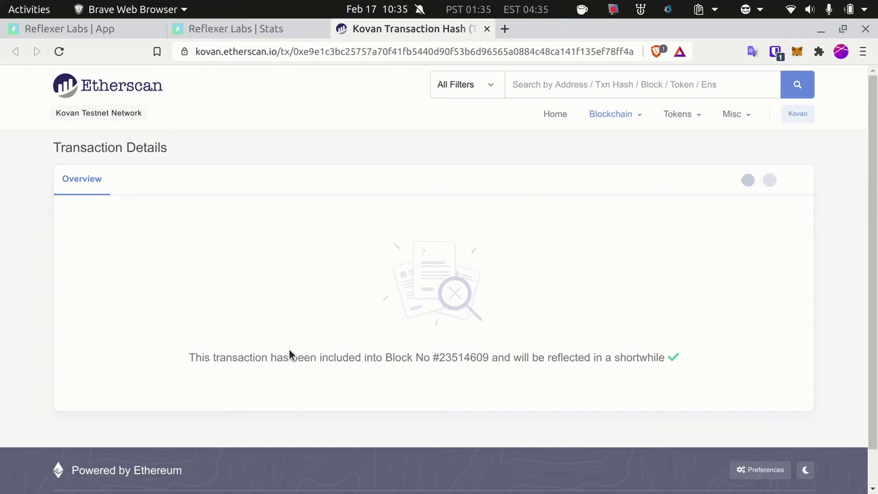
Step: Reload the Etherscan transaction page and check the 800 RAI transferred amount
drag(190, 357, 283, 357)
click(540, 353)
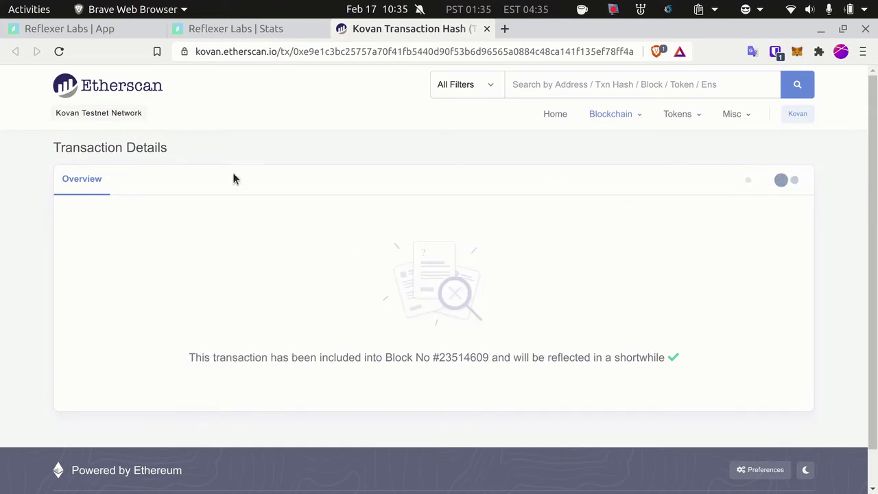
click(59, 51)
click(60, 53)
scroll(625, 187, down, 4)
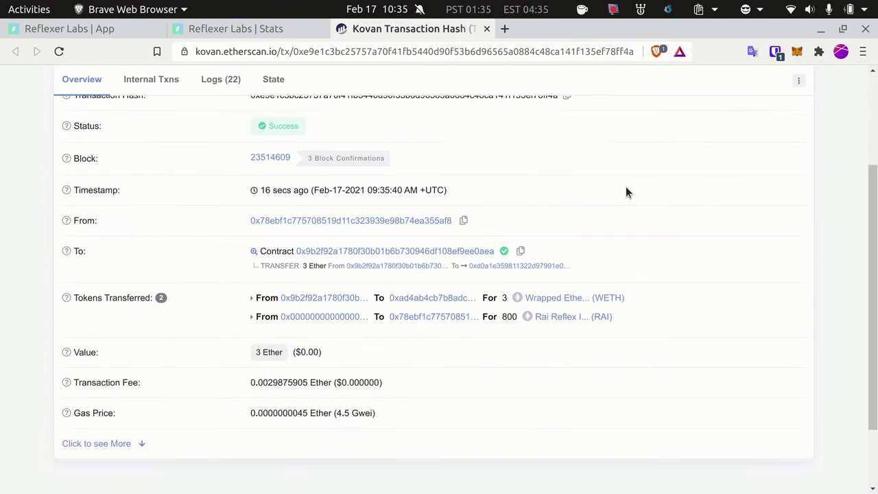
click(126, 26)
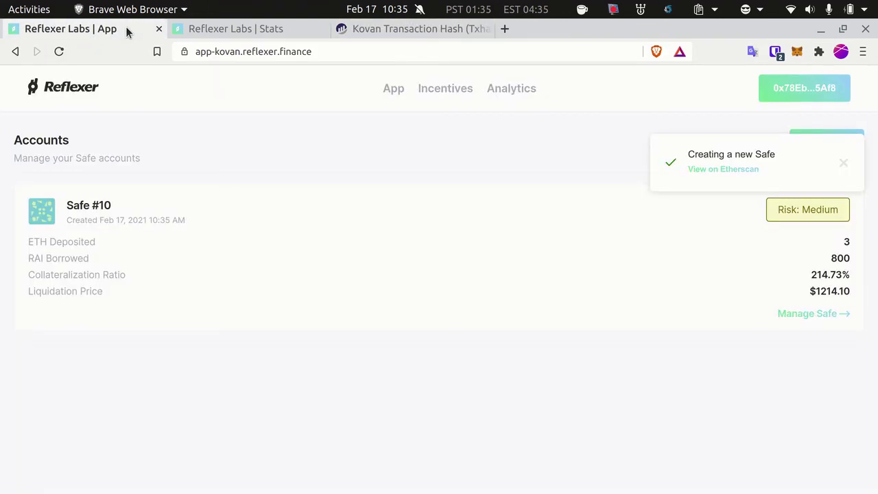
click(388, 28)
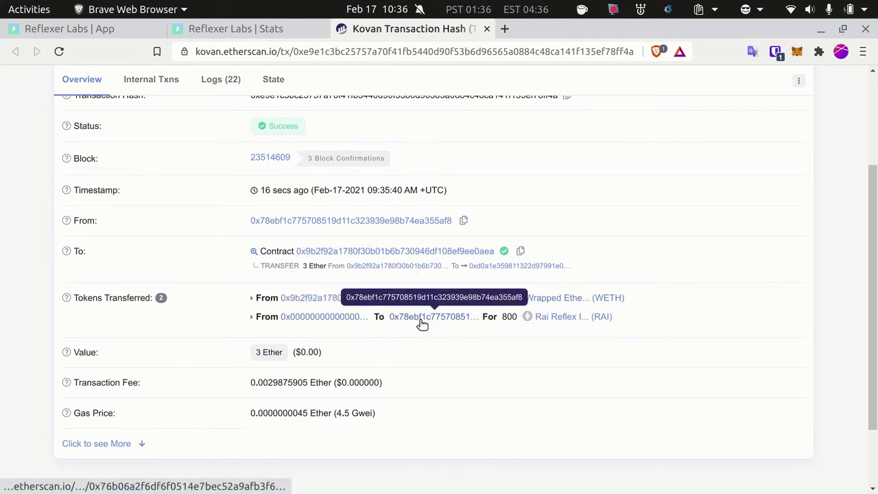
double_click(509, 316)
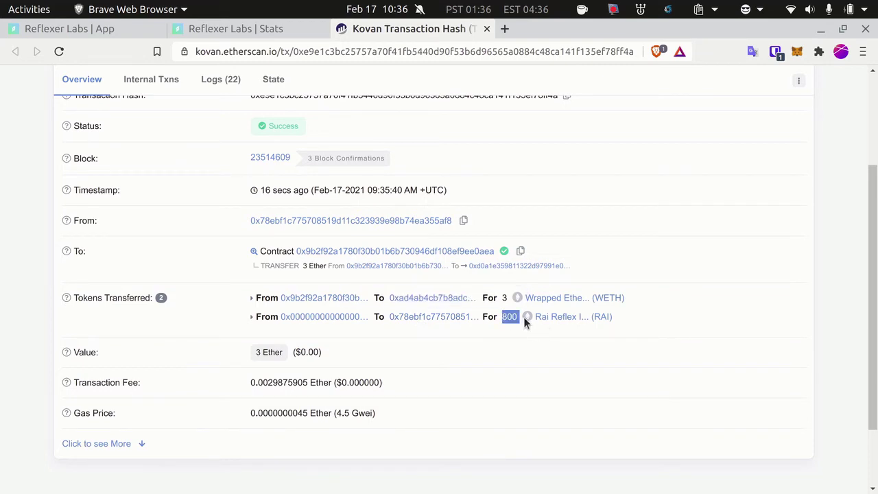
click(512, 346)
scroll(480, 302, up, 1)
scroll(304, 333, up, 3)
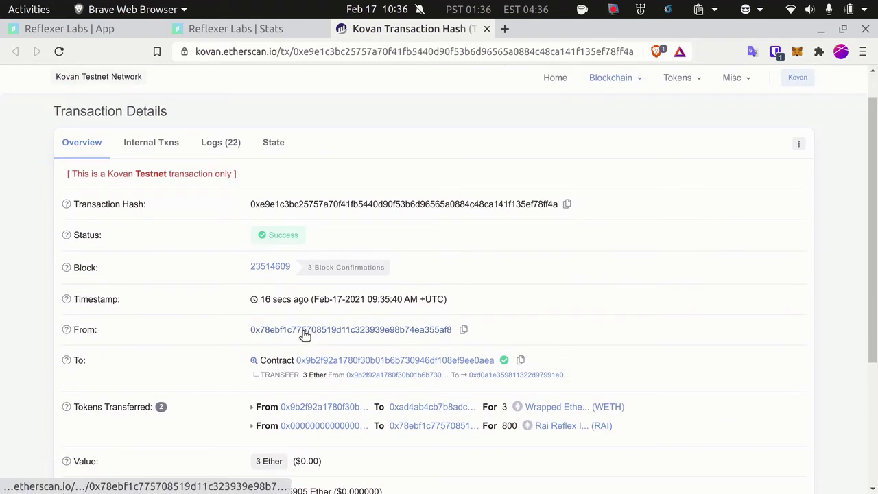
Step: Check the sender address's 1.9943 Ether and 800 RAI holdings and the wallet's assets, then return to Reflexer
click(299, 330)
click(276, 249)
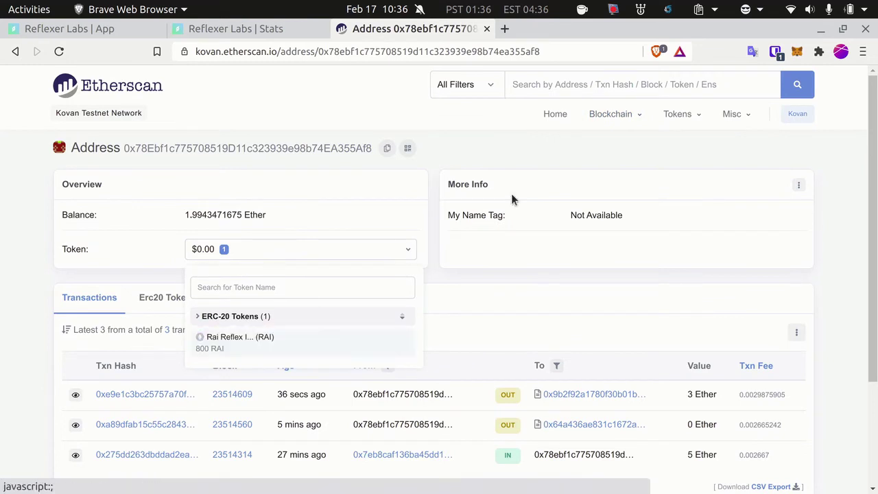
click(797, 51)
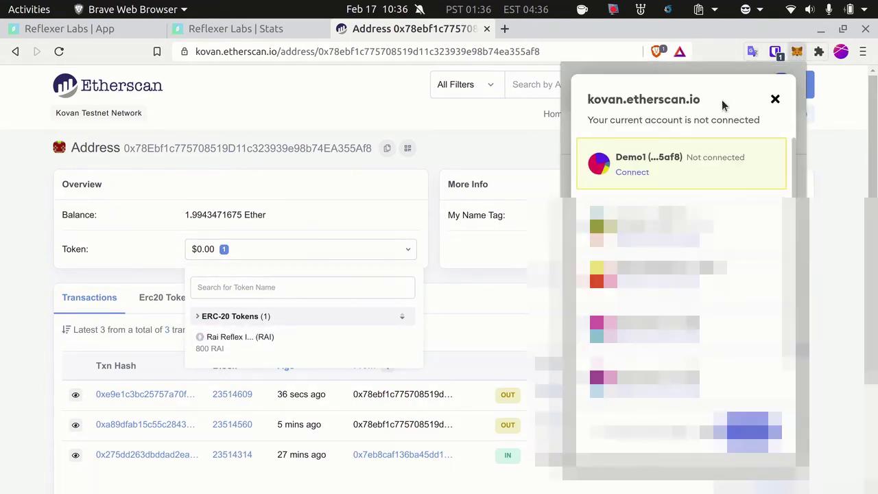
click(774, 96)
click(619, 329)
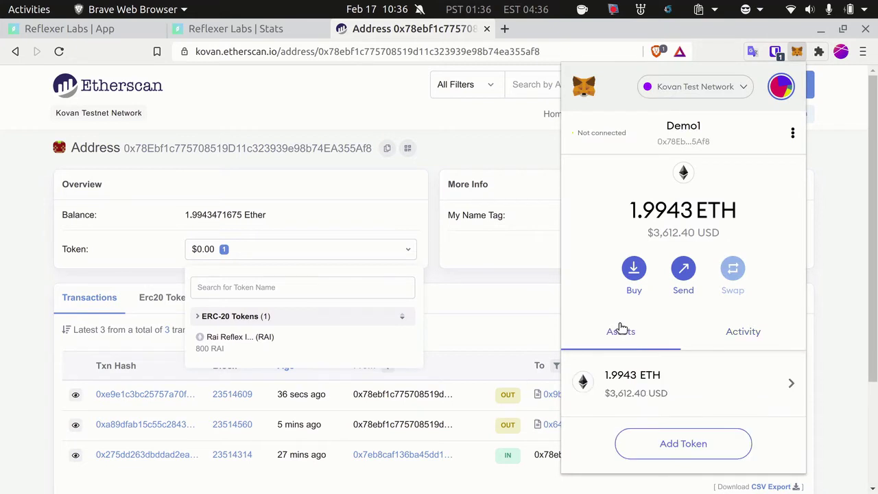
click(301, 72)
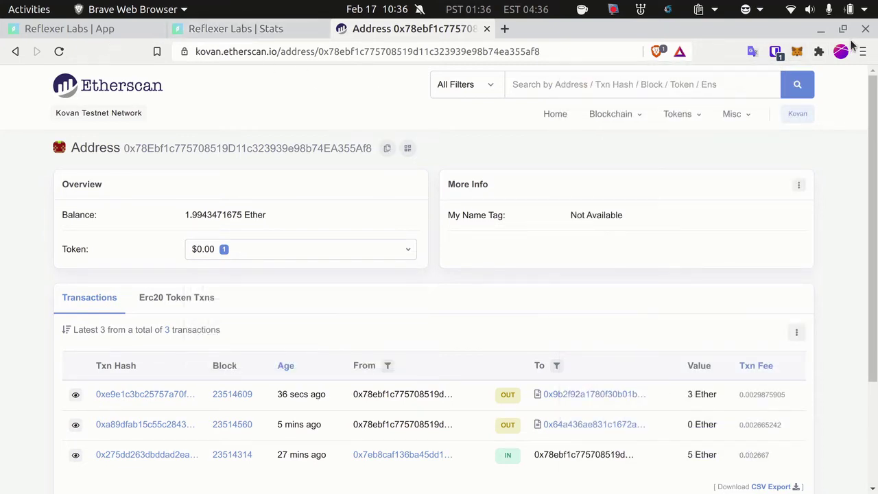
click(115, 28)
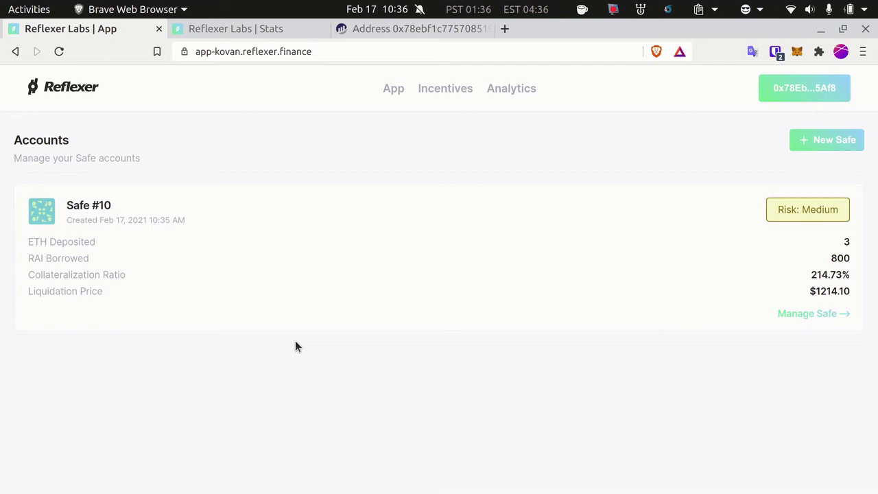
mouse_move(67, 204)
mouse_down()
mouse_move(121, 207)
mouse_move(69, 204)
mouse_up()
click(118, 206)
double_click(71, 204)
click(95, 240)
drag(129, 220, 158, 228)
click(158, 228)
Step: Open Safe #10 and point out its 214.73% collateralization ratio and 1214.10 liquidation price
click(780, 317)
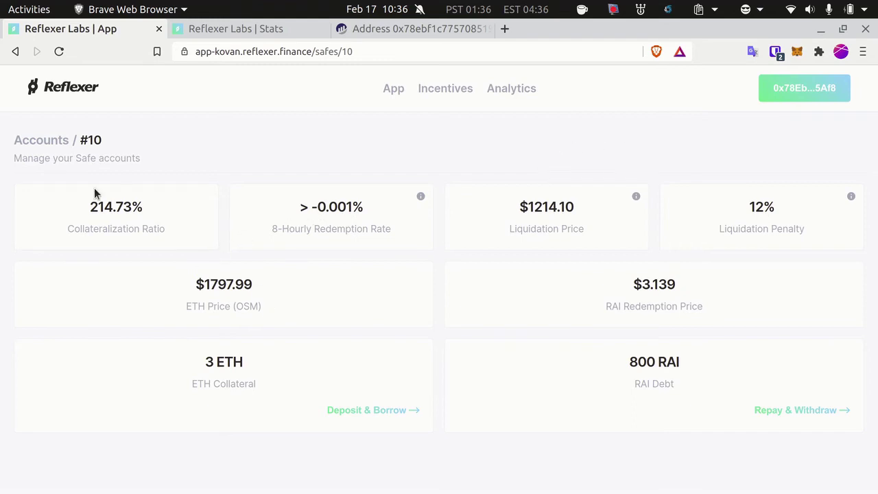
drag(89, 211, 143, 208)
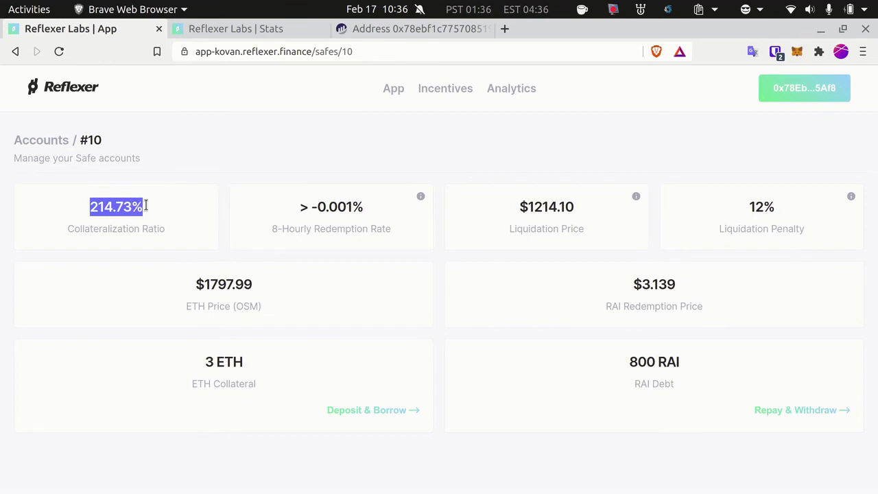
click(160, 208)
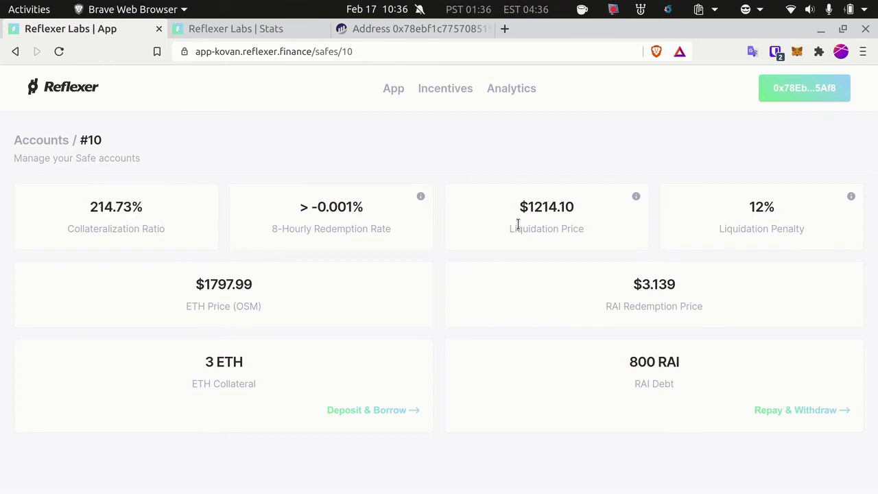
drag(526, 207, 576, 208)
click(583, 227)
drag(143, 207, 86, 206)
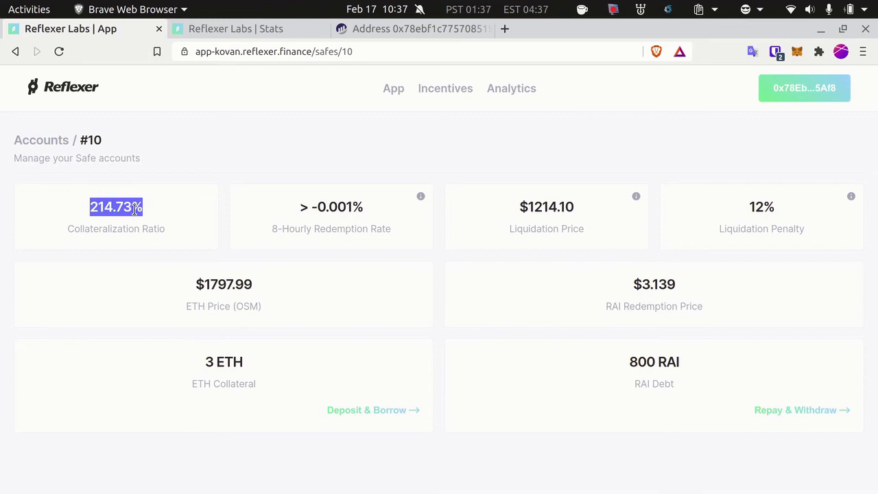
double_click(111, 207)
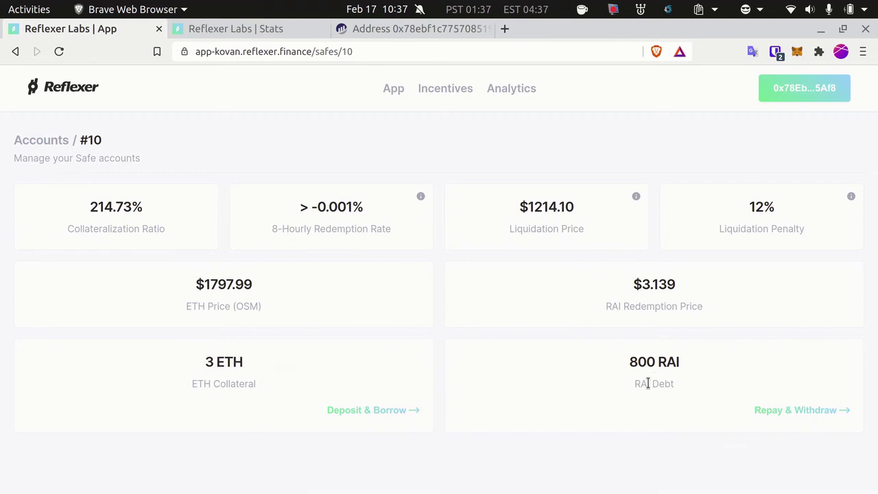
drag(121, 205, 103, 204)
click(529, 213)
drag(565, 206, 524, 210)
click(557, 210)
click(533, 217)
double_click(539, 209)
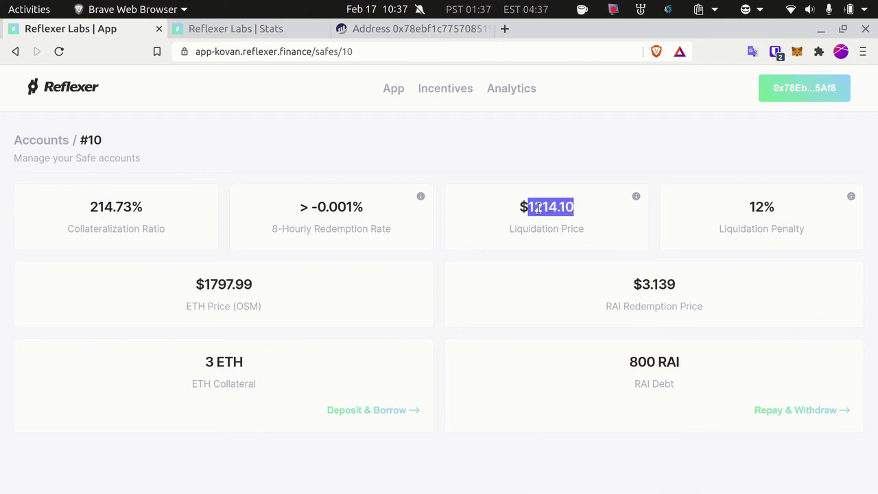
click(600, 218)
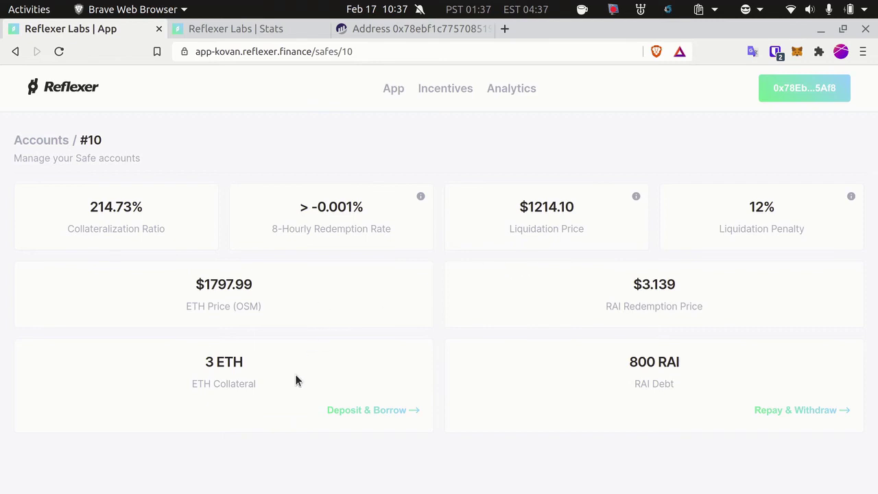
Step: Point out the 3 ETH collateral, 800 RAI debt and 12% liquidation penalty
drag(217, 361, 234, 361)
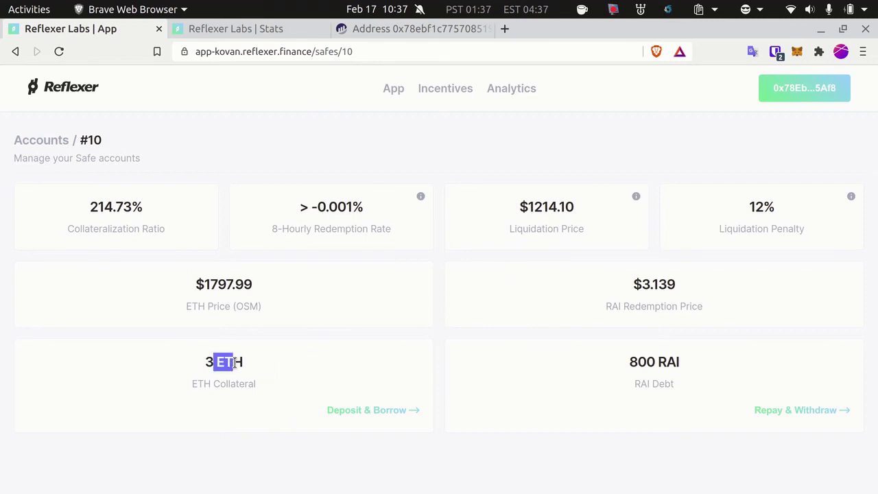
drag(687, 364, 633, 360)
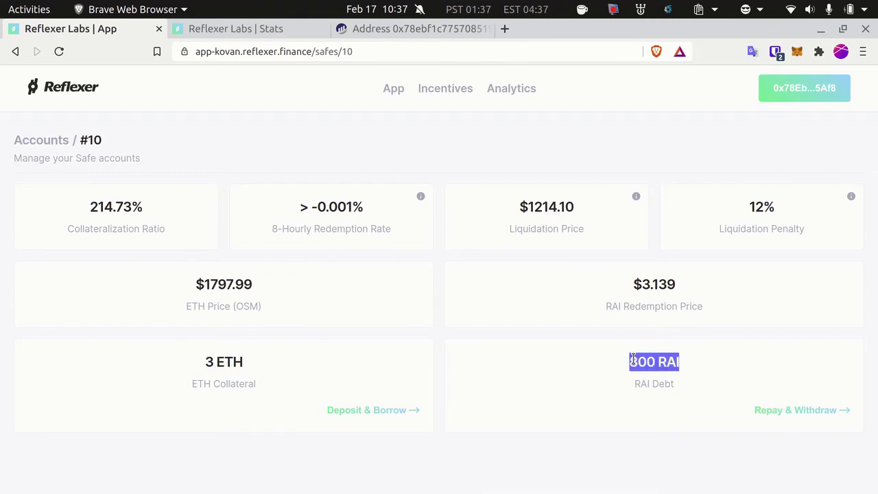
click(533, 365)
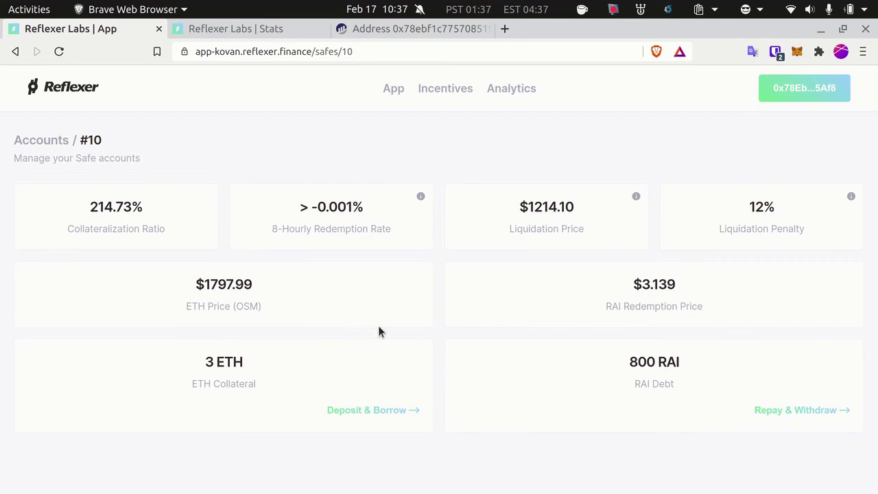
double_click(645, 362)
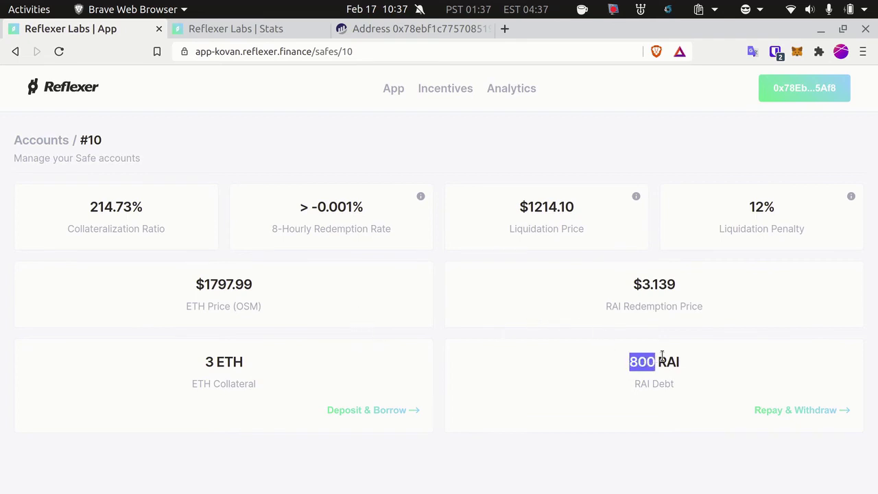
click(662, 355)
drag(752, 206, 763, 206)
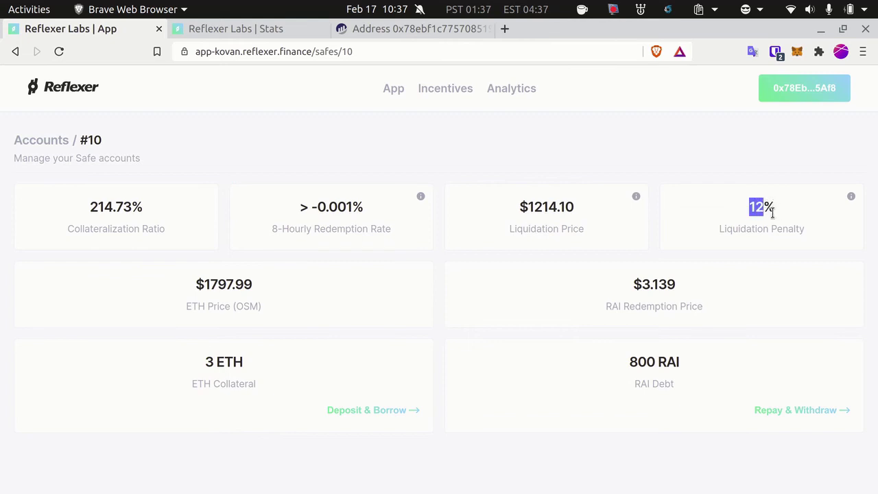
drag(773, 211, 757, 206)
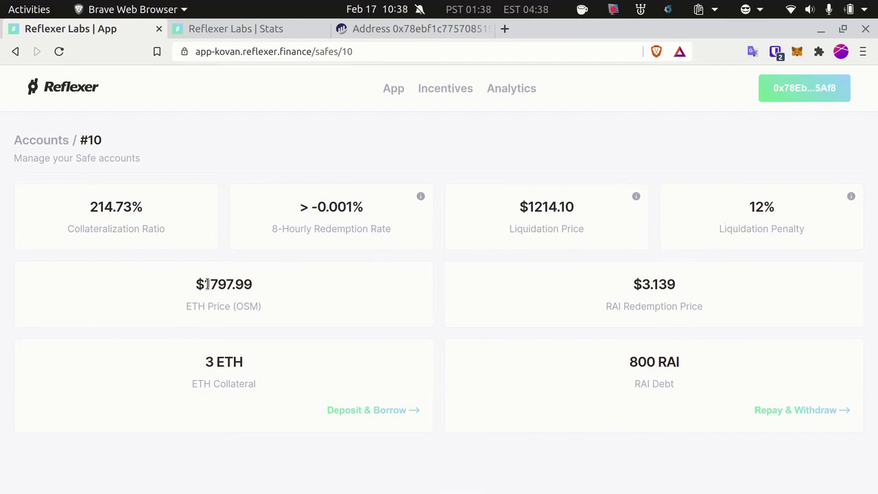
Step: Point out the 1797.99 ETH price and the $3.139 RAI redemption price
drag(203, 281, 256, 277)
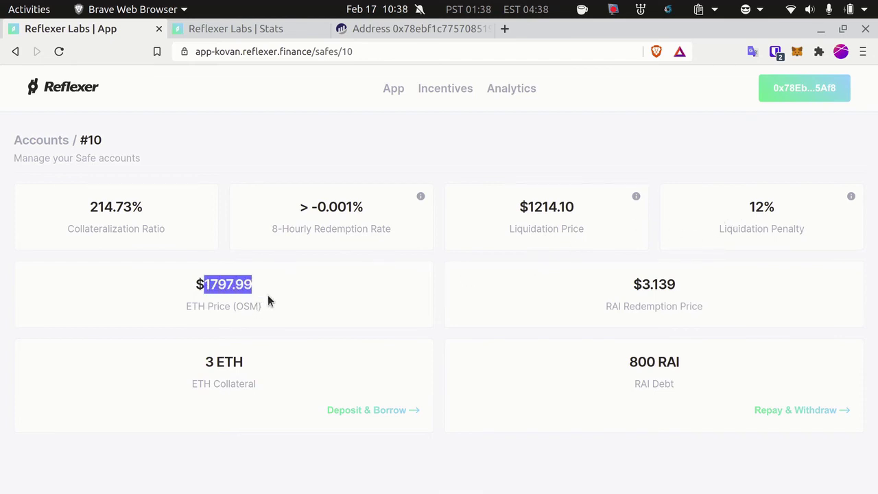
click(222, 284)
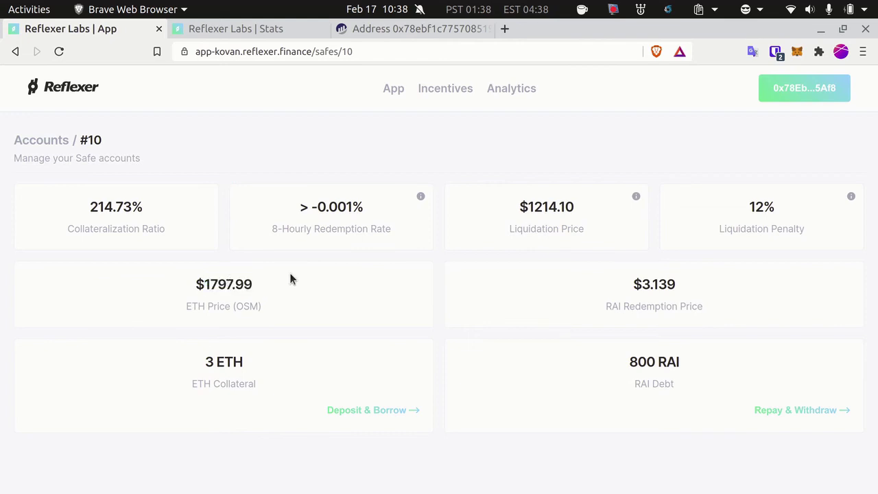
drag(641, 284, 689, 280)
click(689, 280)
drag(632, 284, 676, 283)
click(679, 287)
click(355, 409)
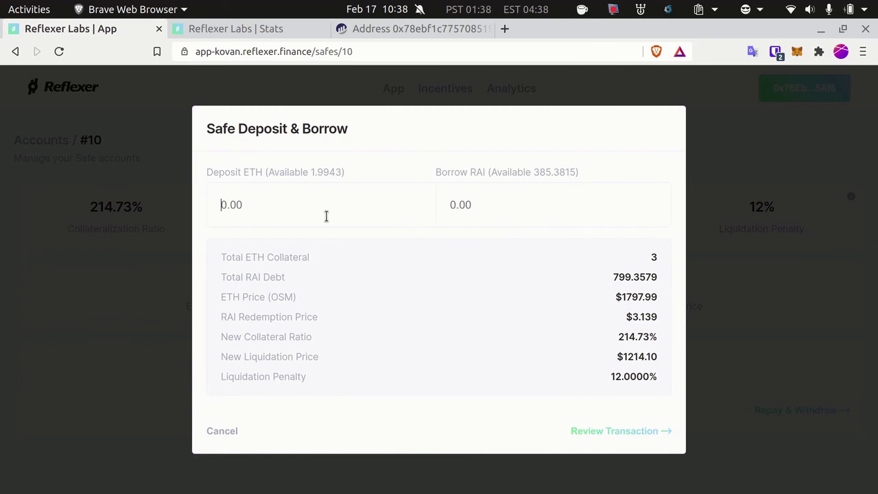
text(1)
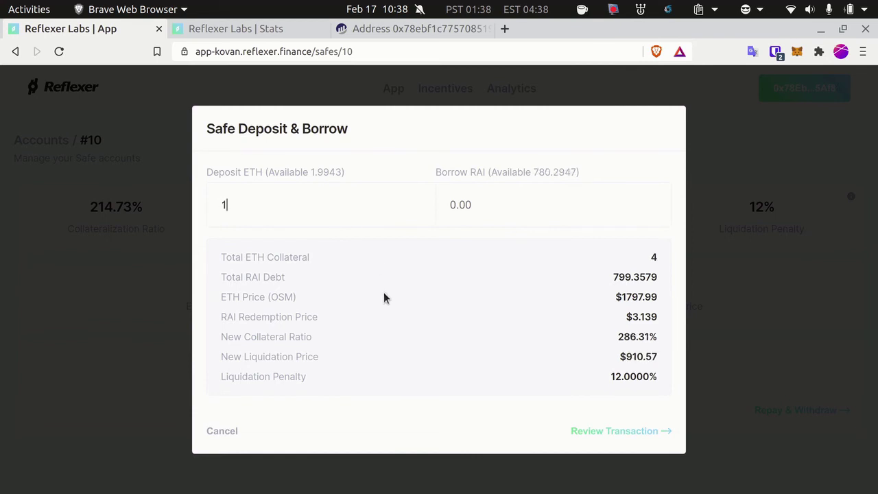
drag(619, 336, 650, 336)
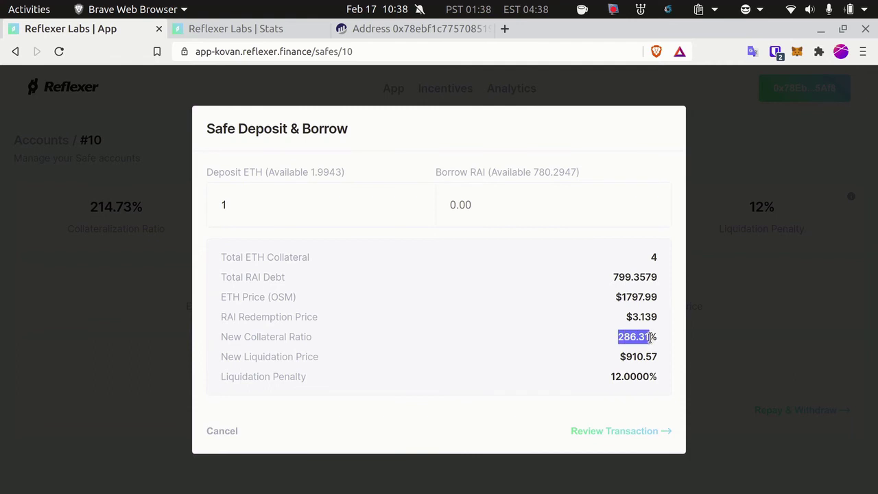
click(476, 206)
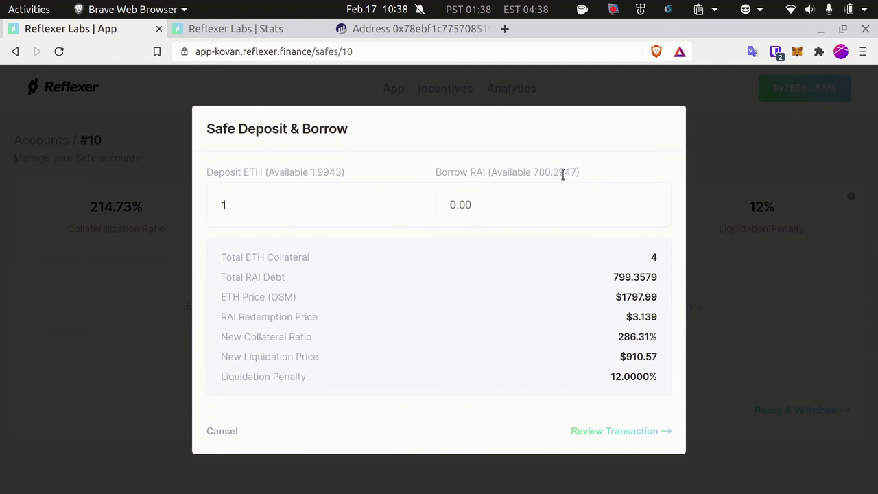
text(700)
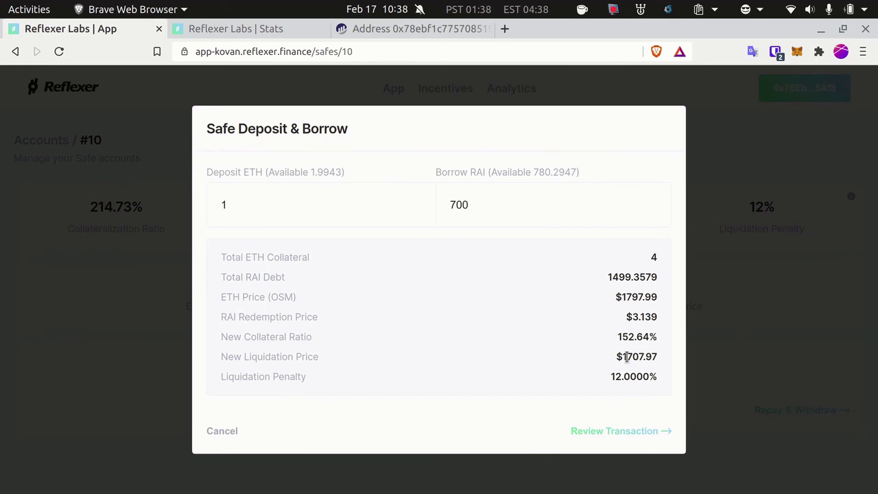
drag(622, 356, 618, 337)
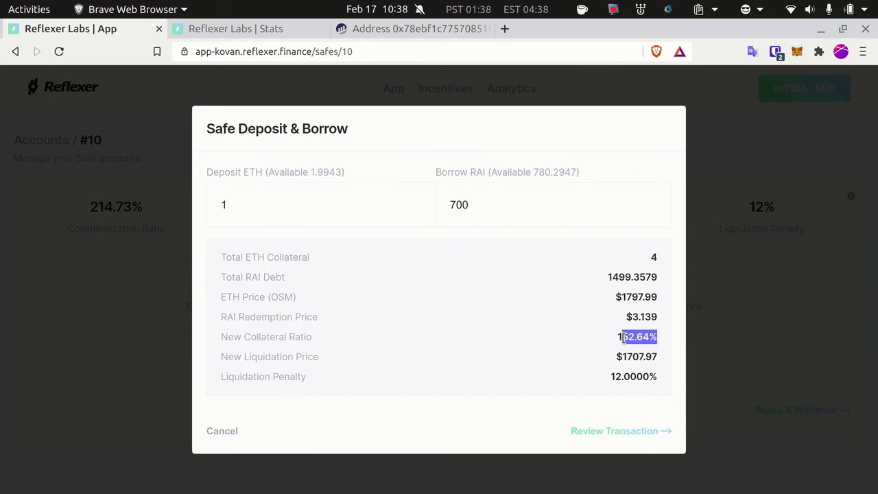
click(621, 338)
click(224, 430)
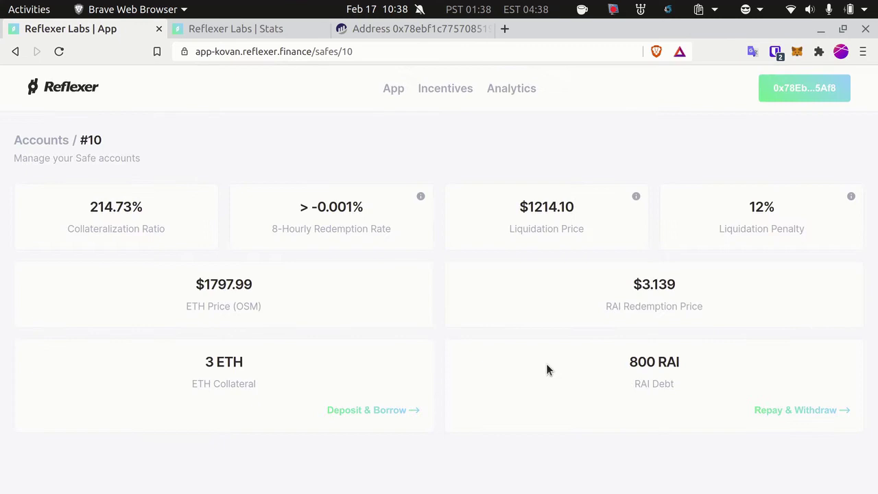
Step: In the Repay & Withdraw form, leave Repay RAI empty and enter 0.2 ETH to withdraw
click(801, 411)
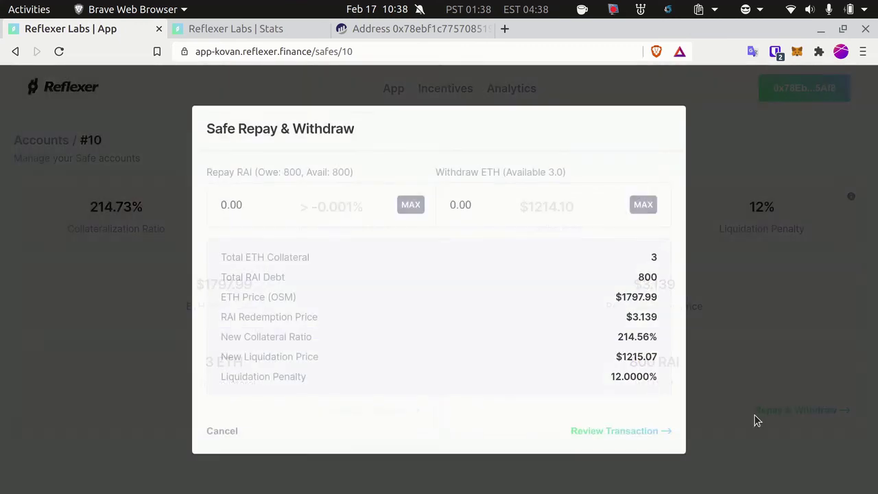
click(308, 213)
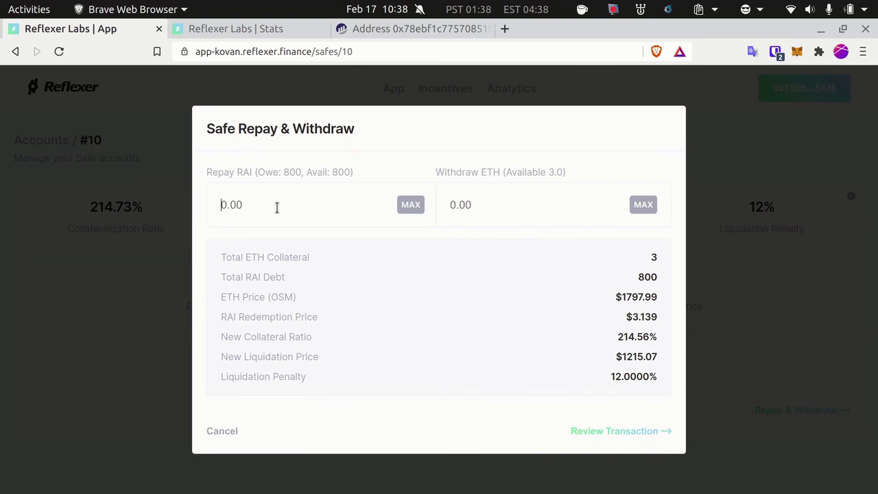
text(800)
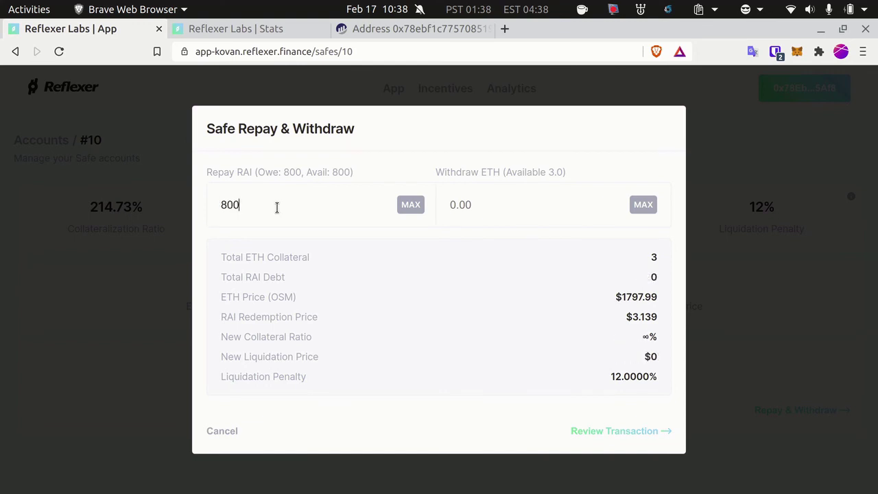
key(BackSpace)
key(BackSpace)
key(BackSpace)
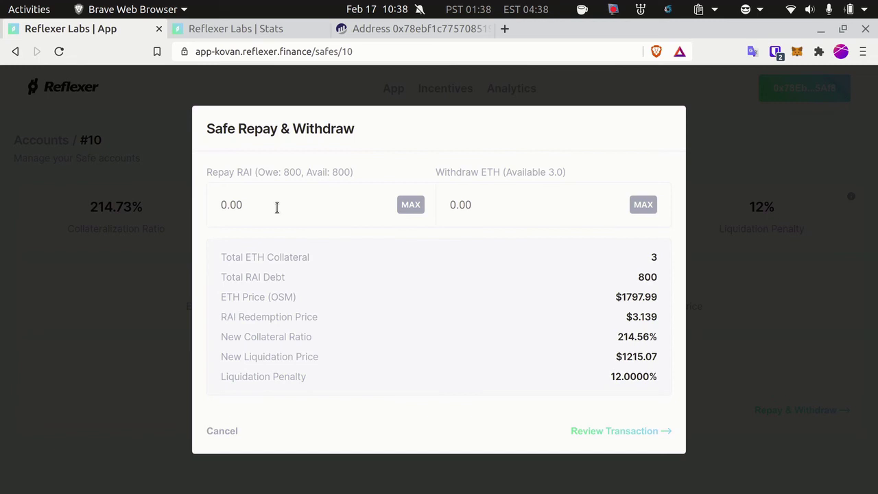
click(555, 199)
text(0.2)
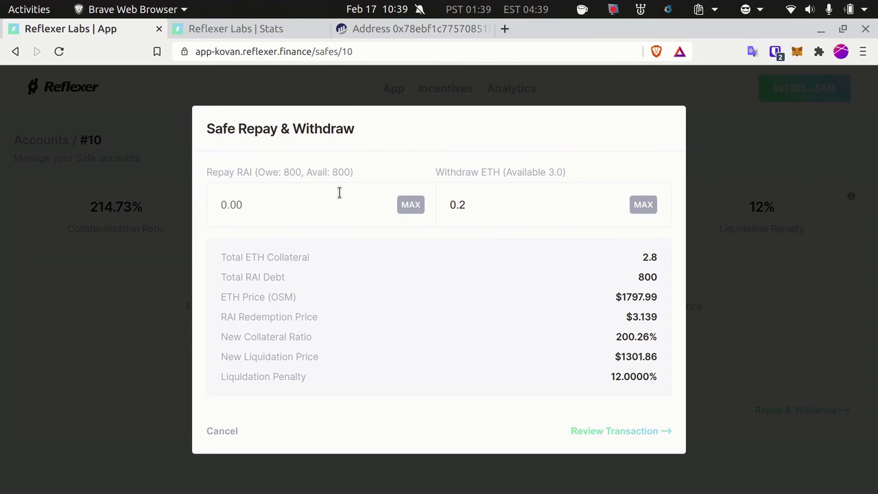
Step: Try repaying 500 RAI, note the 500.0 minimum-debt error, and select 500 for replacement
text(500)
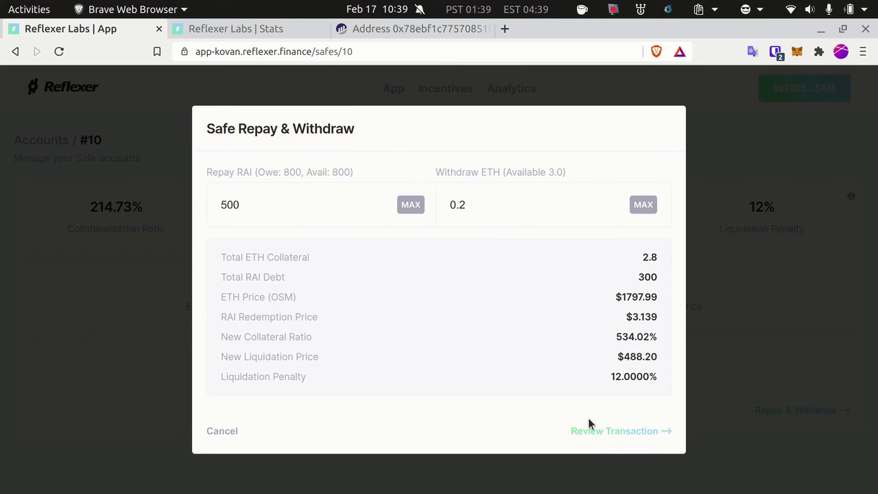
click(645, 431)
drag(363, 233, 337, 242)
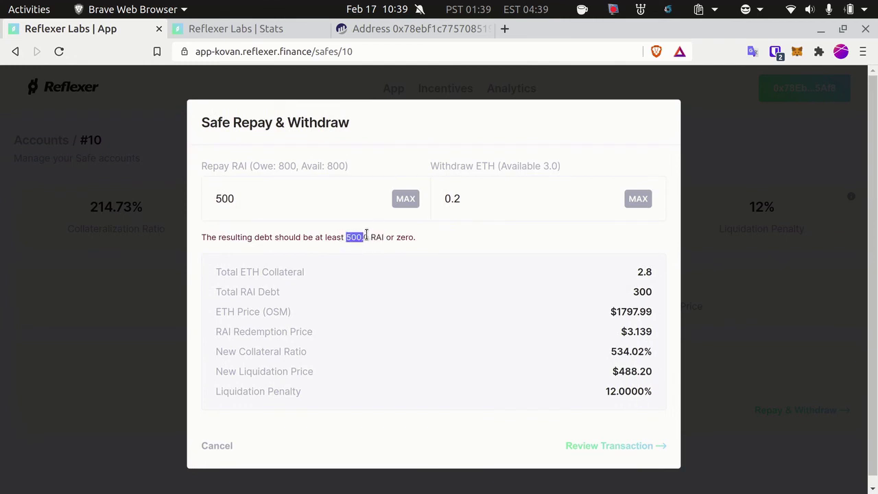
click(346, 236)
double_click(353, 237)
click(280, 195)
double_click(282, 194)
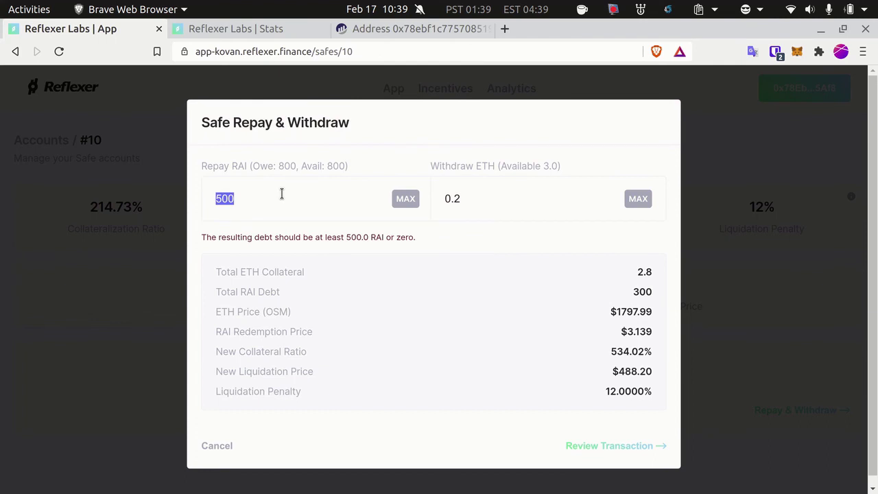
Step: Set the repayment to 10 RAI, review it, and approve the RAI unlock in MetaMask
text(10)
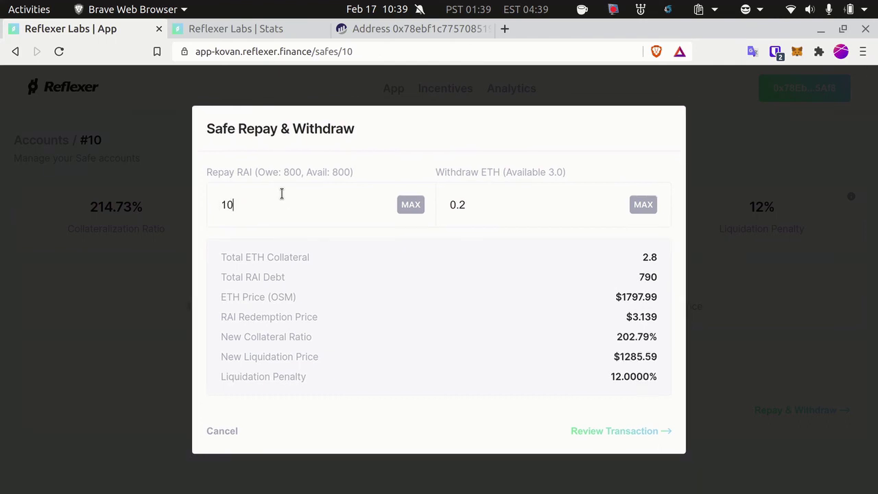
click(620, 431)
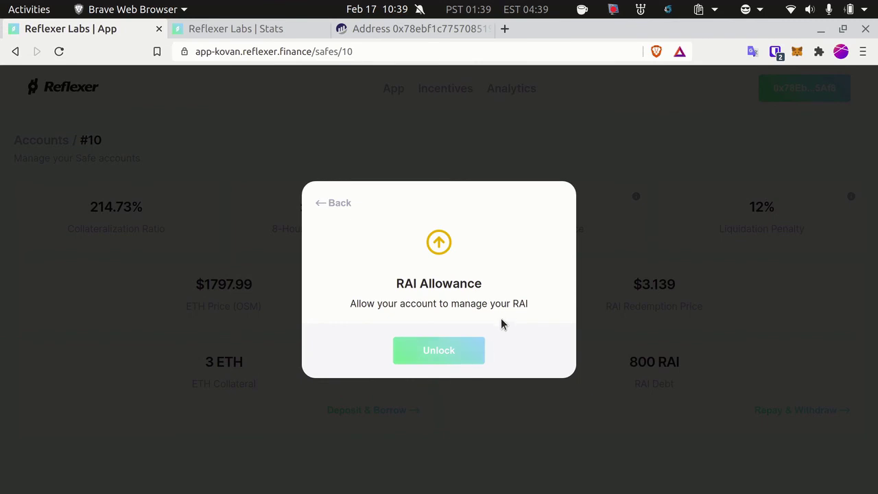
click(459, 349)
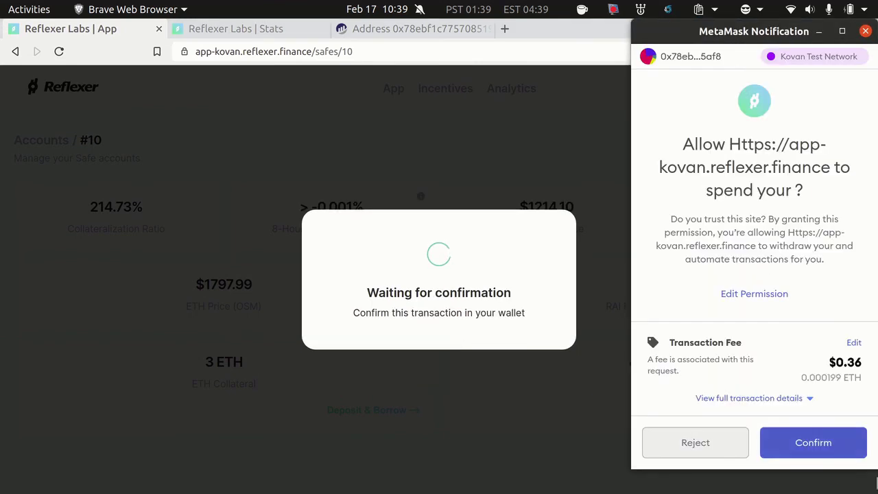
click(823, 447)
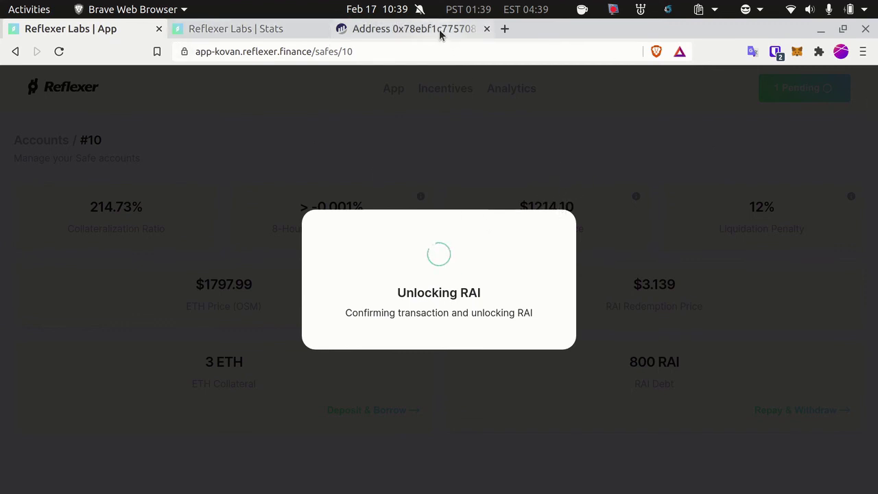
Step: Open the Approve RAI spend limit transaction on Etherscan and reload to confirm it succeeded
click(797, 58)
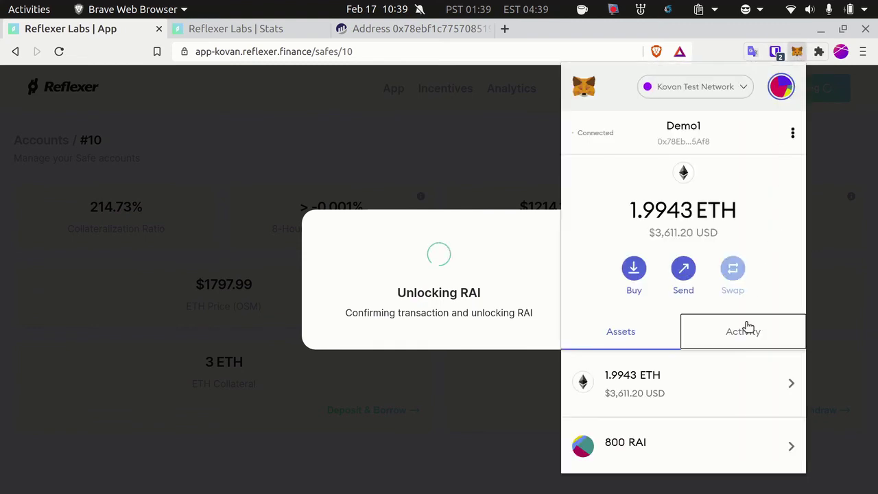
click(748, 328)
click(763, 398)
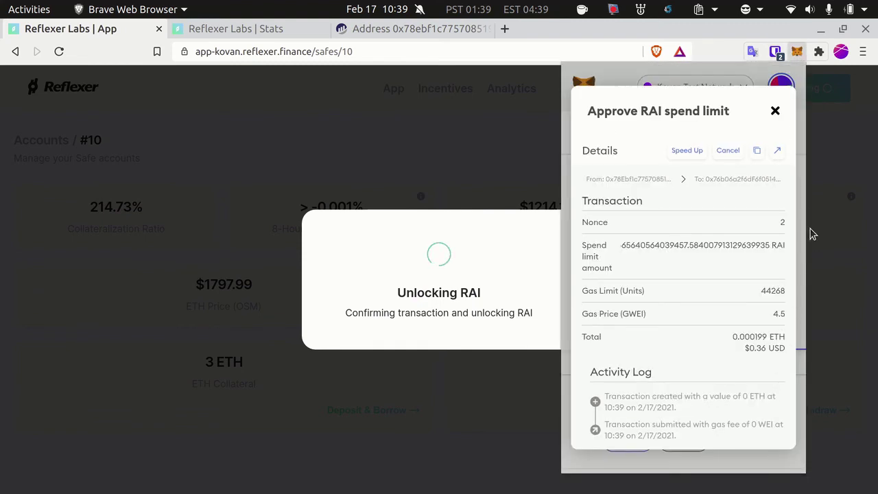
click(780, 150)
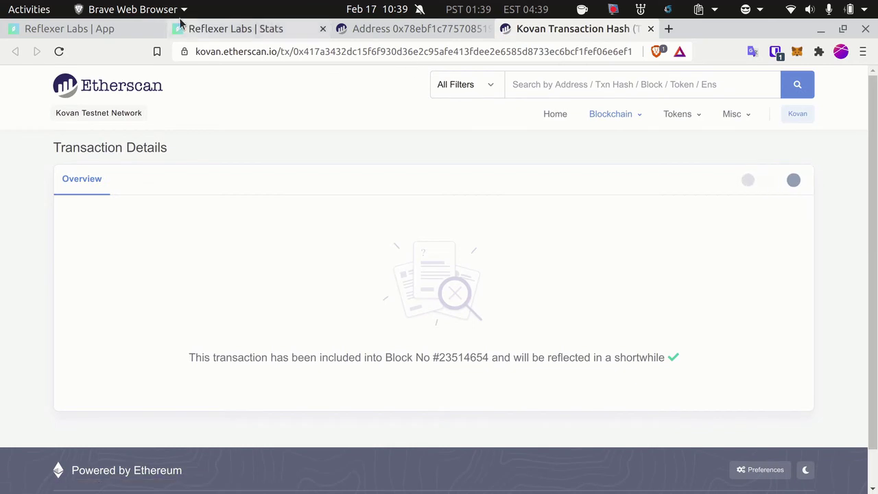
click(113, 29)
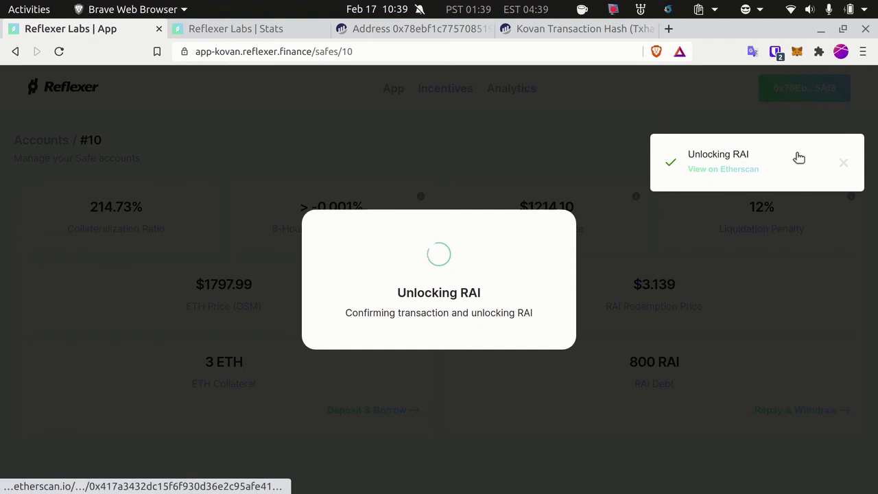
click(845, 169)
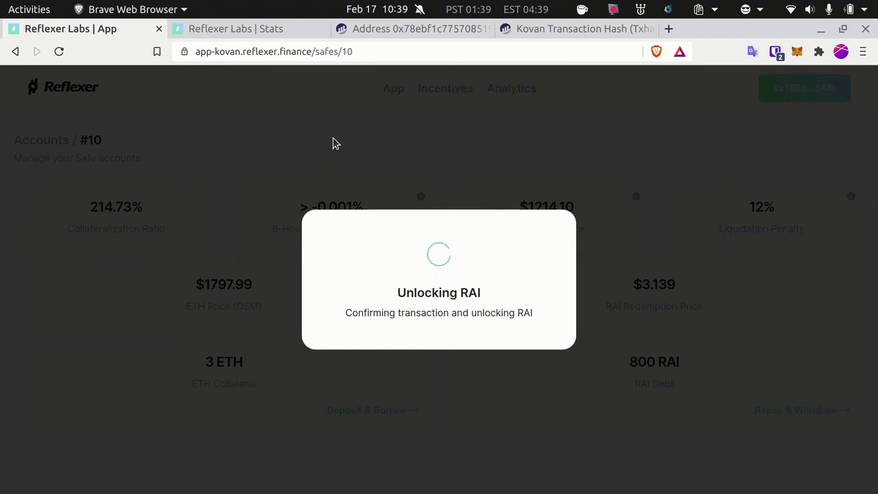
click(521, 30)
click(59, 51)
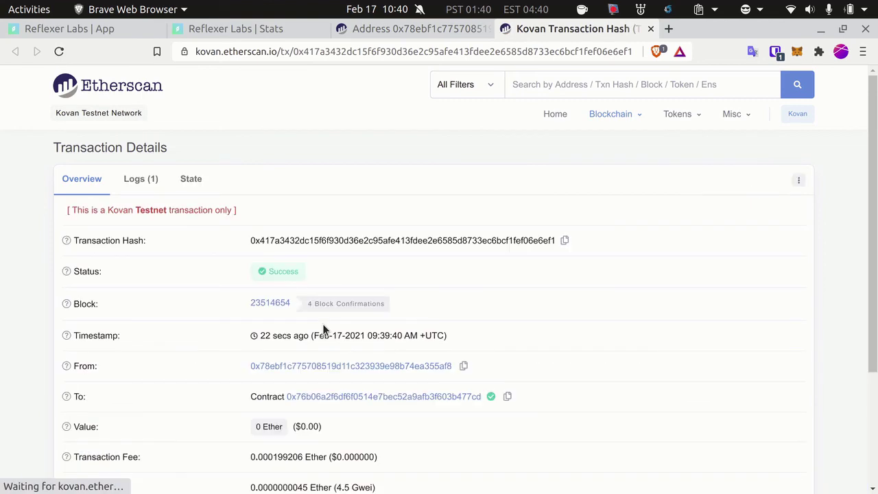
scroll(329, 321, down, 2)
scroll(344, 318, down, 1)
Step: Confirm repaying 10 RAI and withdrawing 0.2 ETH, approve it in MetaMask, and dismiss the notices
click(96, 30)
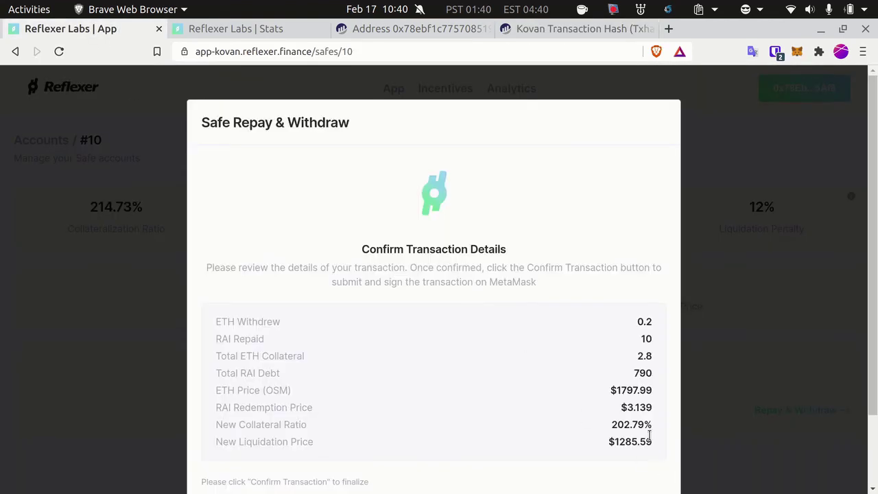
scroll(598, 394, down, 2)
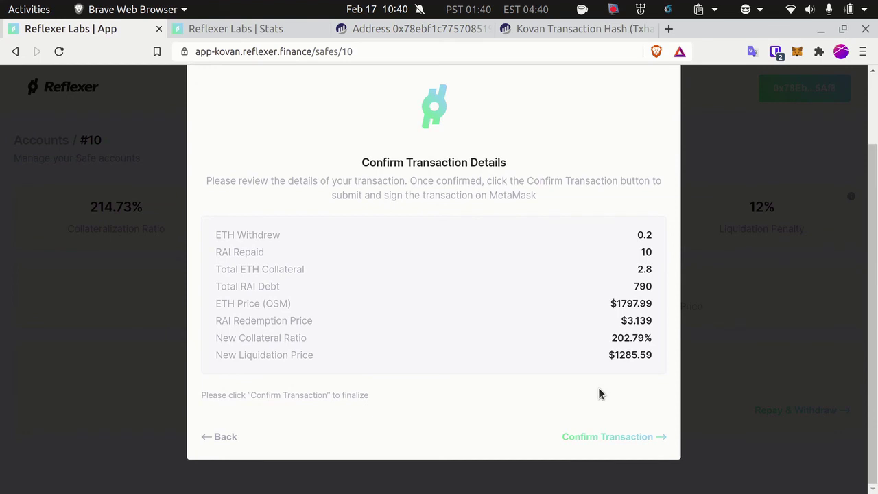
click(594, 437)
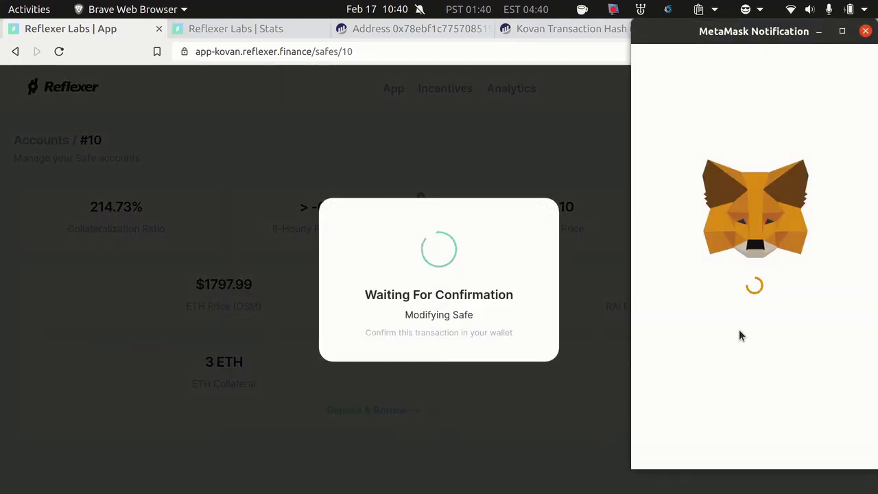
scroll(790, 302, down, 1)
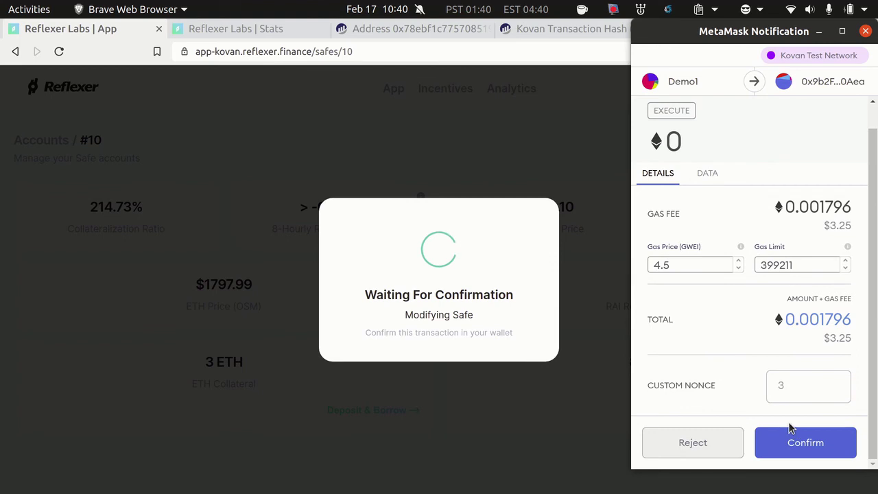
click(796, 445)
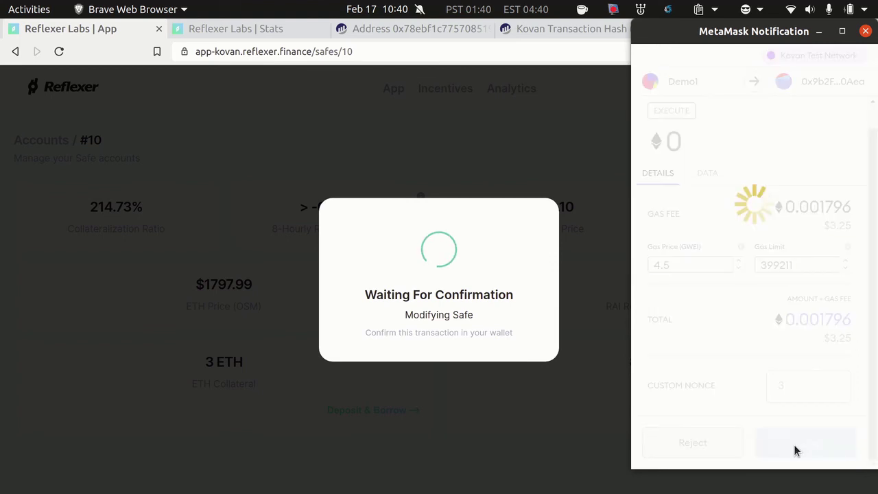
click(482, 343)
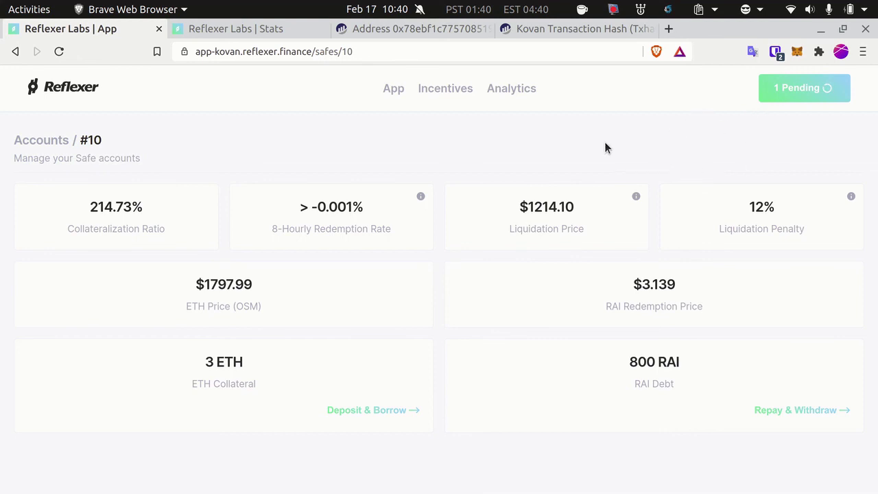
click(801, 96)
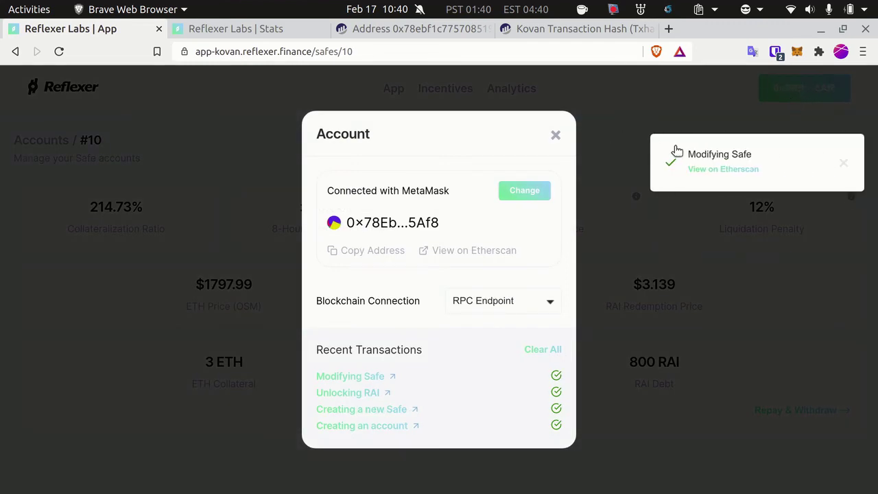
click(843, 163)
click(555, 135)
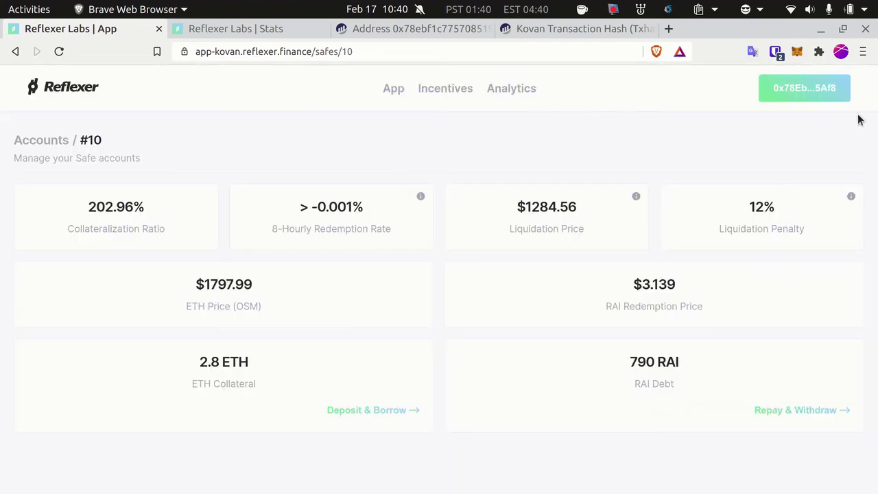
click(819, 92)
click(541, 306)
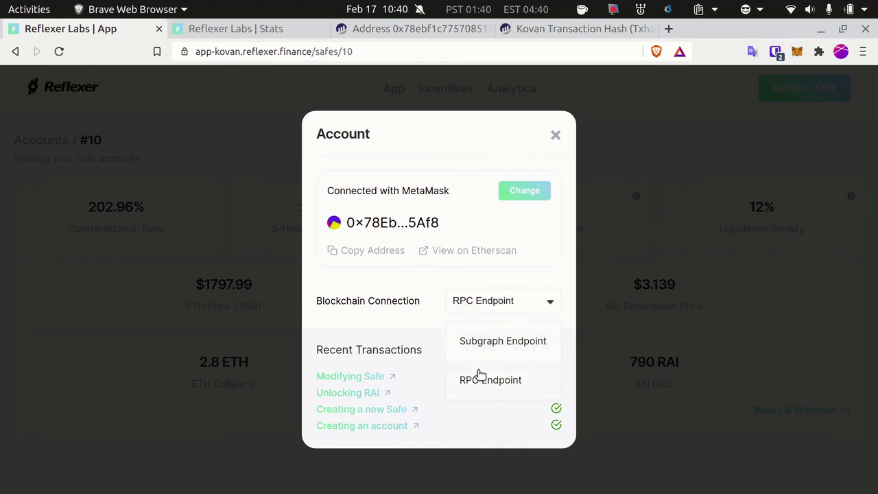
click(491, 341)
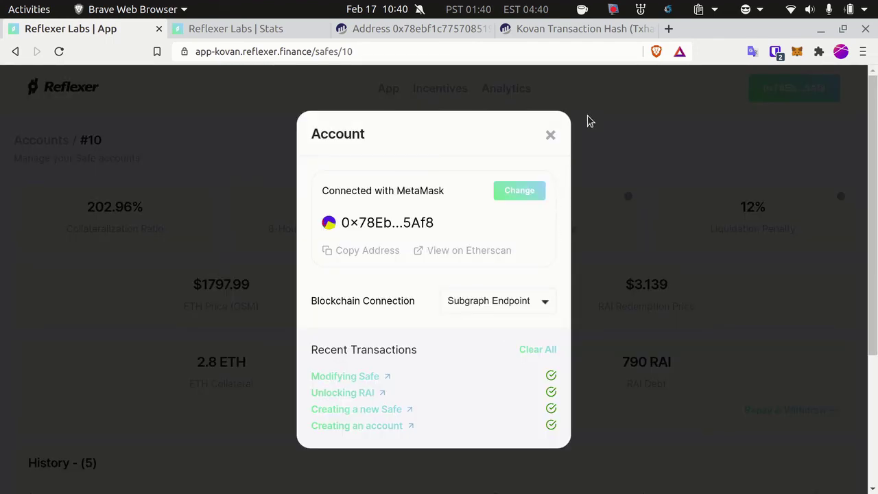
click(551, 135)
scroll(508, 254, down, 3)
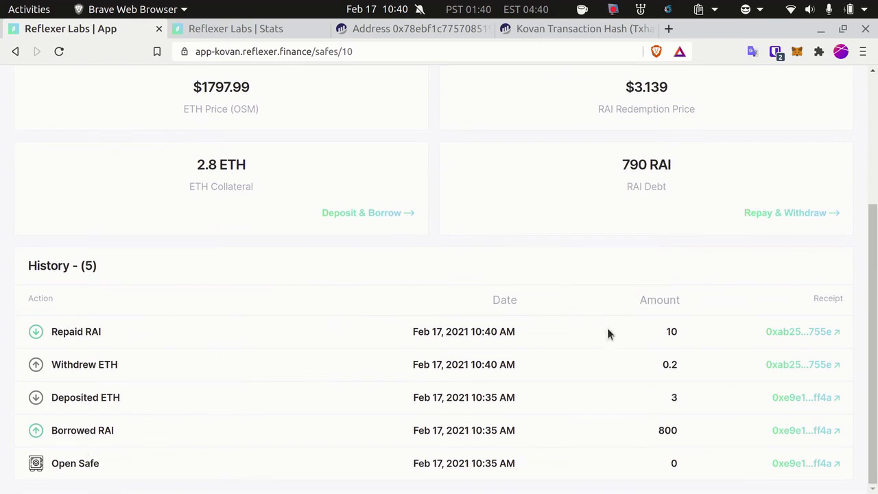
scroll(581, 382, up, 3)
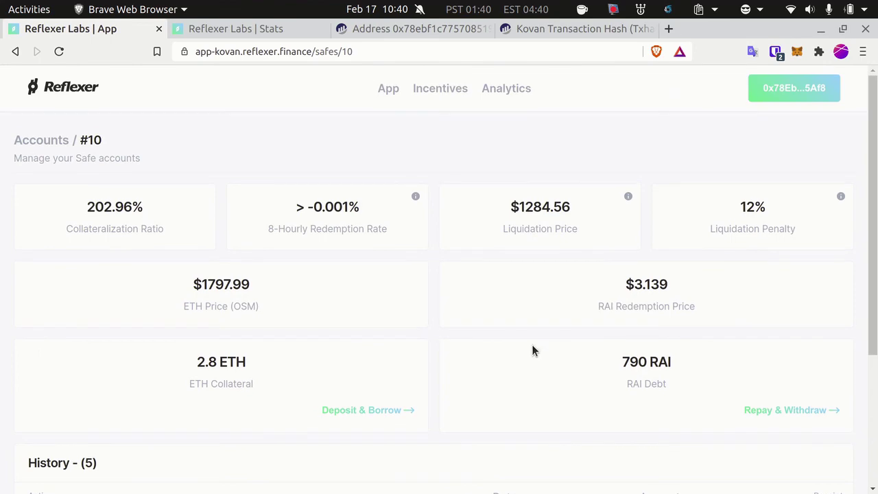
scroll(481, 329, down, 2)
scroll(480, 324, up, 3)
click(778, 95)
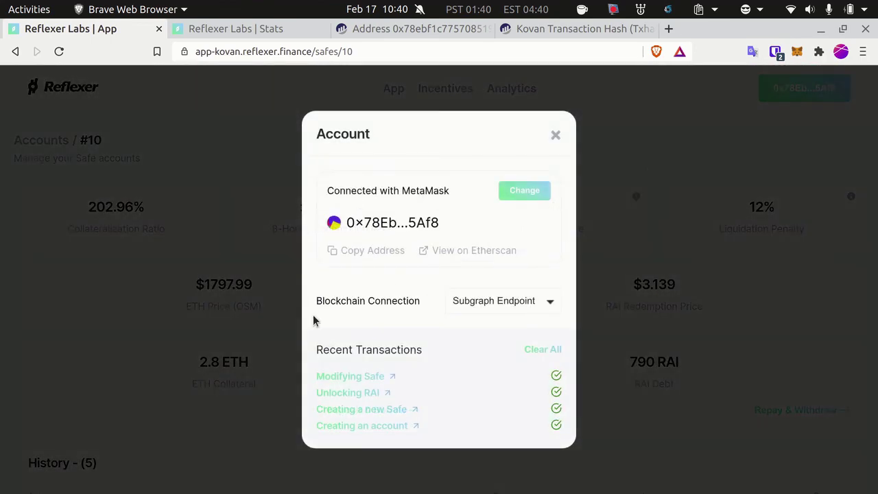
click(503, 300)
click(491, 380)
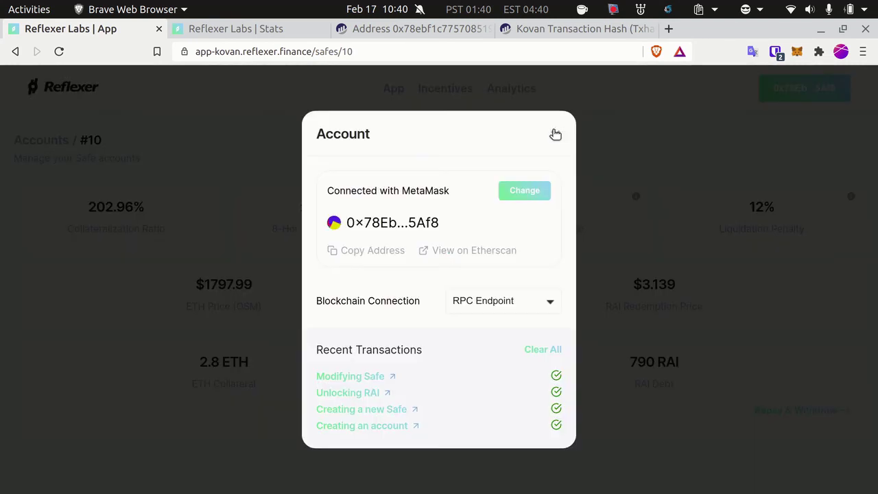
click(556, 134)
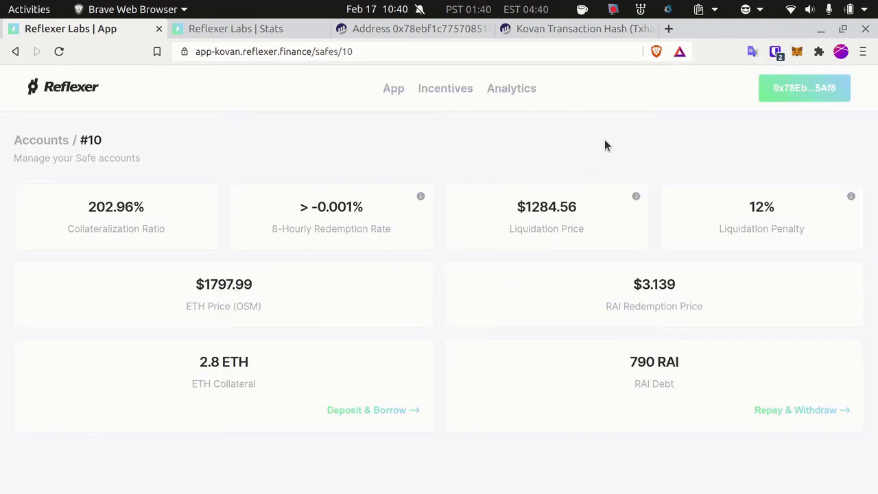